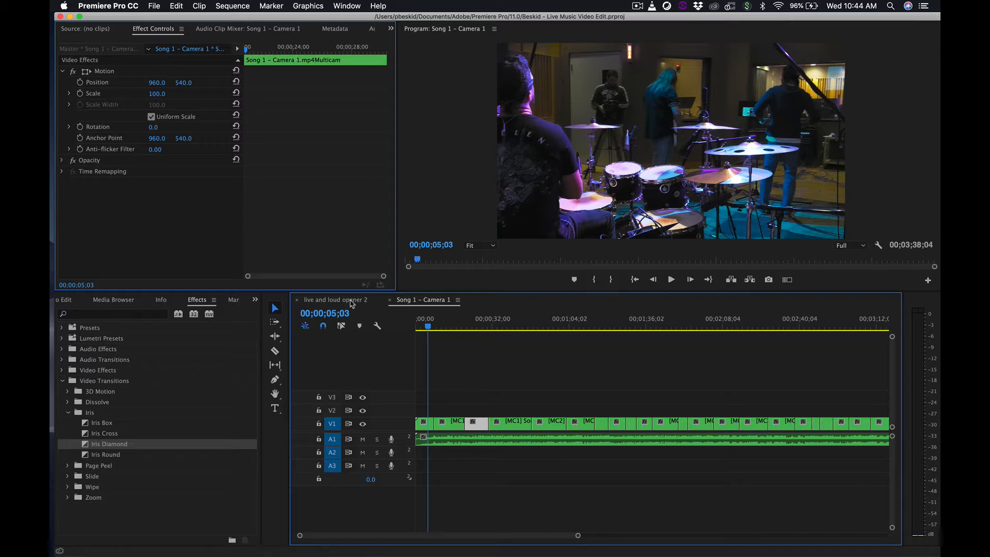
Review the live and loud opener 2 sequence by scrubbing its opening clips and comparing it with the Song 1 - Camera 1 sequence
{"action": "left_click", "coordinate": [352, 300]}
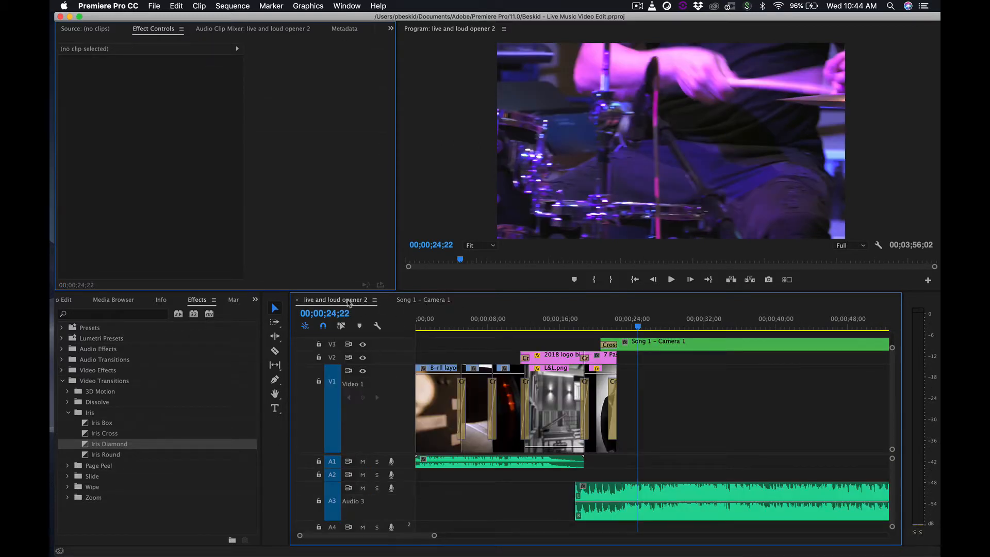
{"action": "left_click", "coordinate": [512, 327]}
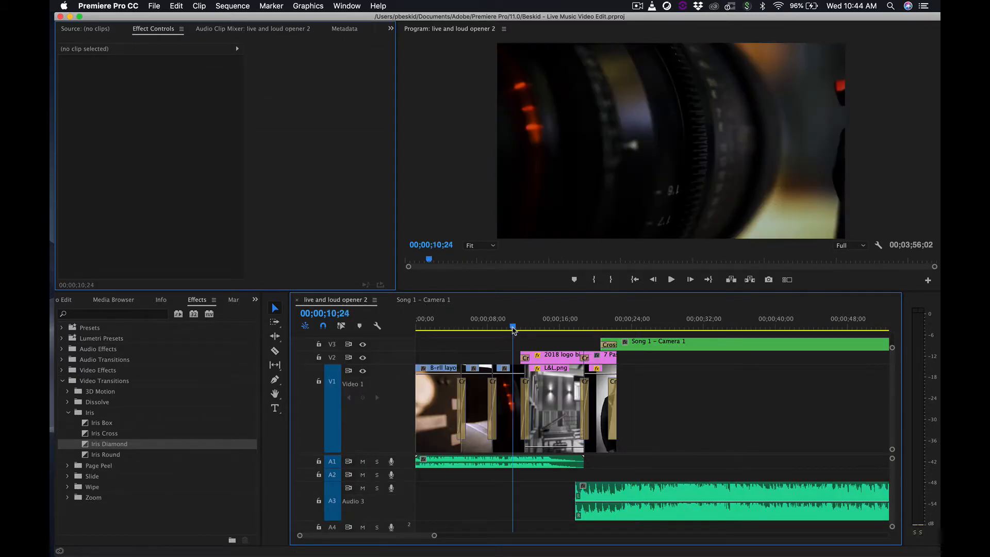
{"action": "left_click_drag", "start_coordinate": [513, 328], "coordinate": [629, 327]}
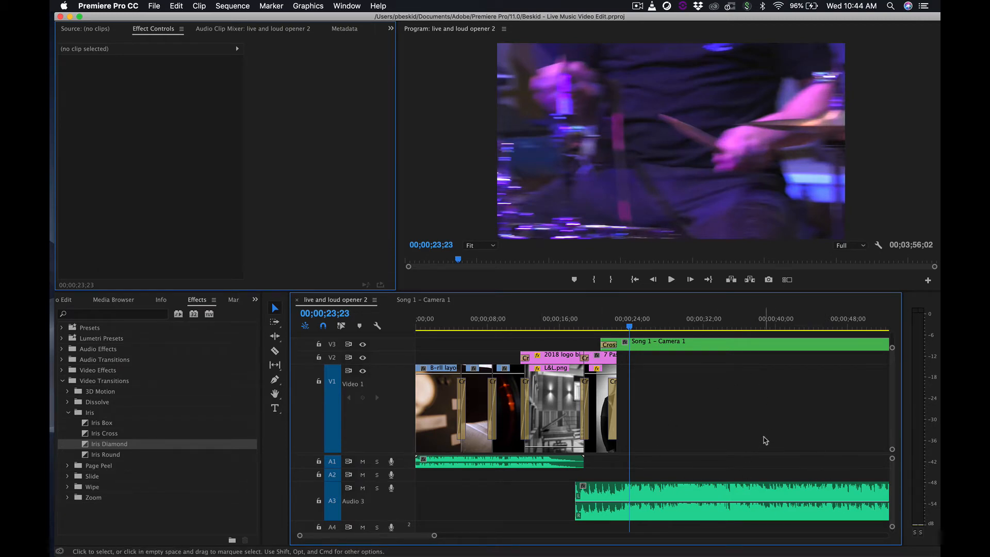
{"action": "left_click_drag", "start_coordinate": [434, 537], "coordinate": [471, 536]}
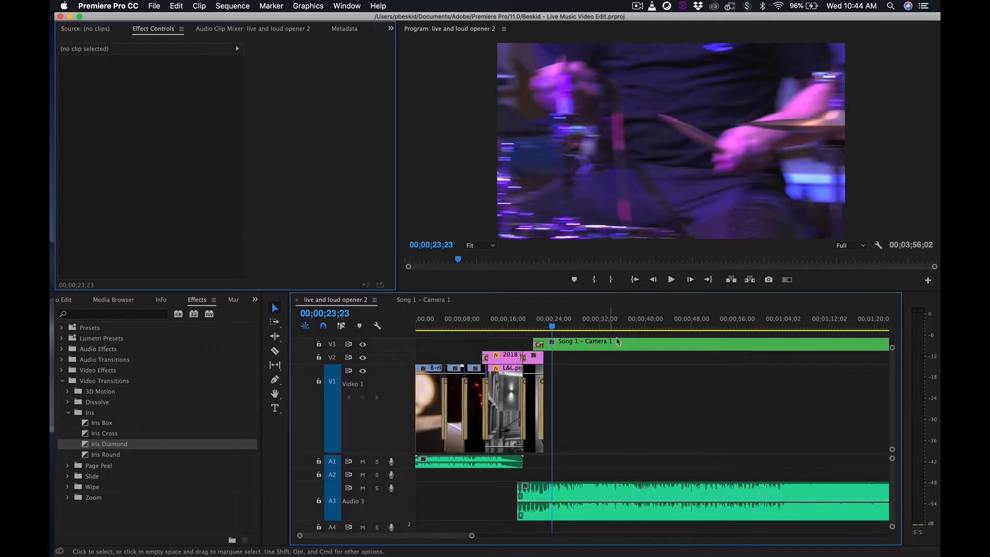
{"action": "left_click_drag", "start_coordinate": [553, 327], "coordinate": [524, 330]}
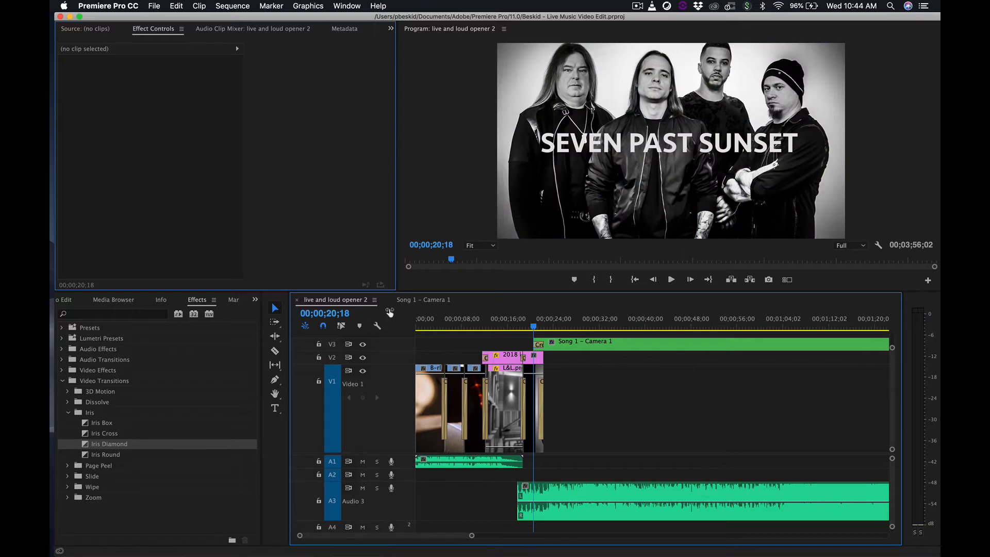
{"action": "left_click", "coordinate": [424, 300]}
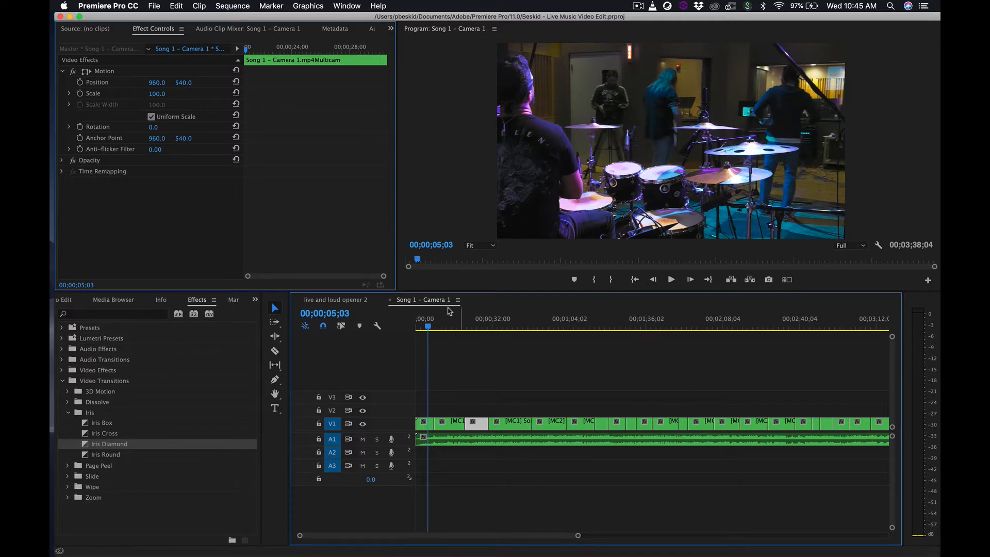
{"action": "left_click", "coordinate": [336, 300]}
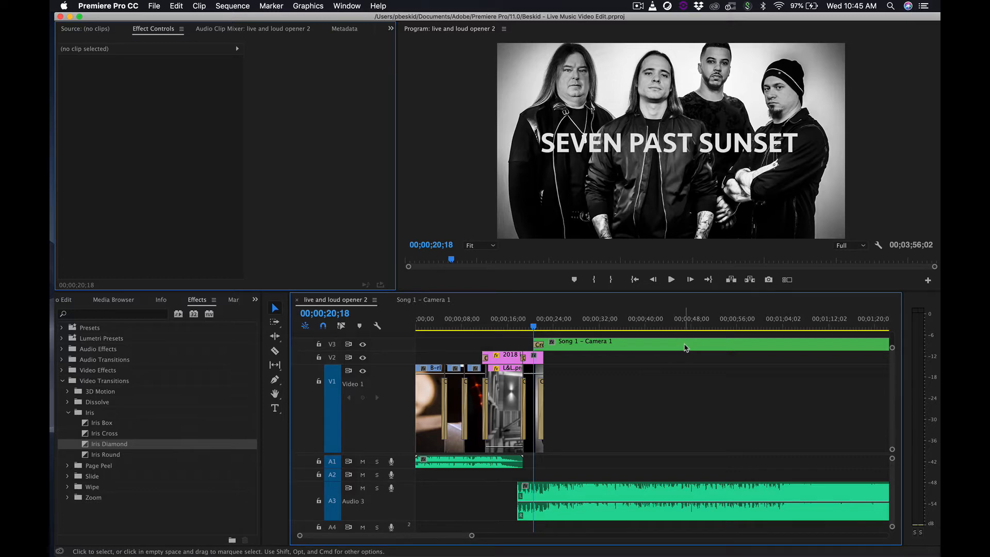
Open the Song 1 - Camera 1 sequence and enlarge the V1 track and timeline scale to show clip thumbnails
{"action": "left_click", "coordinate": [421, 300]}
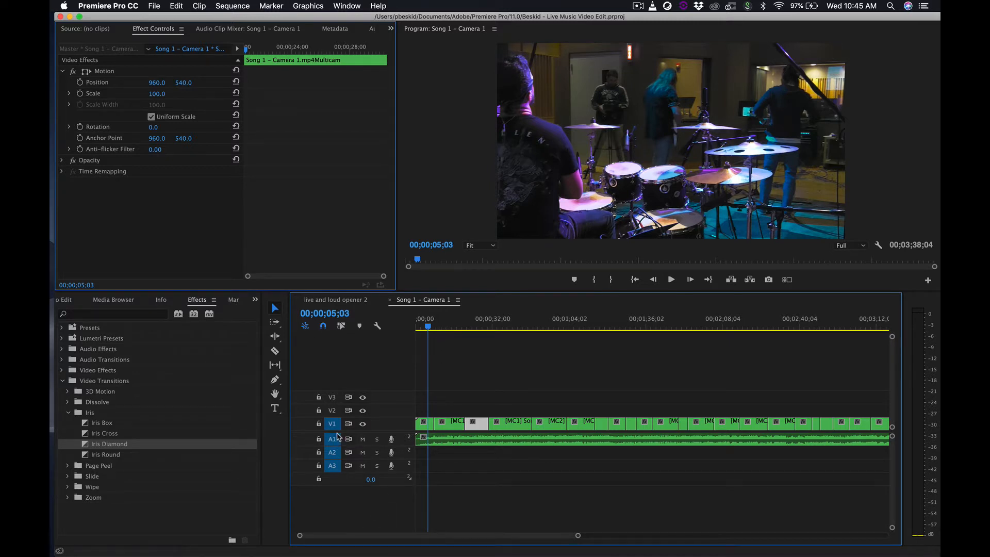
{"action": "left_click_drag", "start_coordinate": [336, 431], "coordinate": [340, 393]}
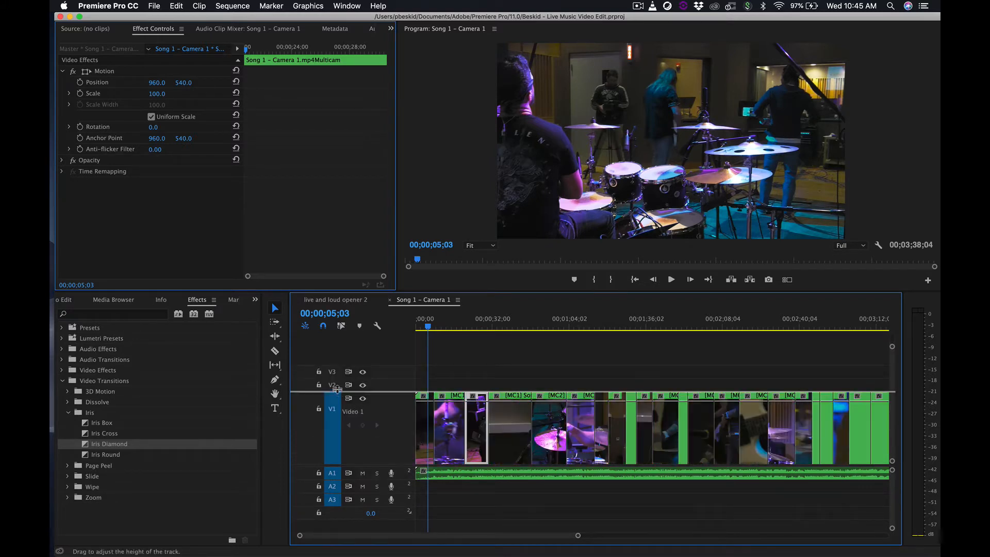
{"action": "left_click_drag", "start_coordinate": [337, 390], "coordinate": [338, 357]}
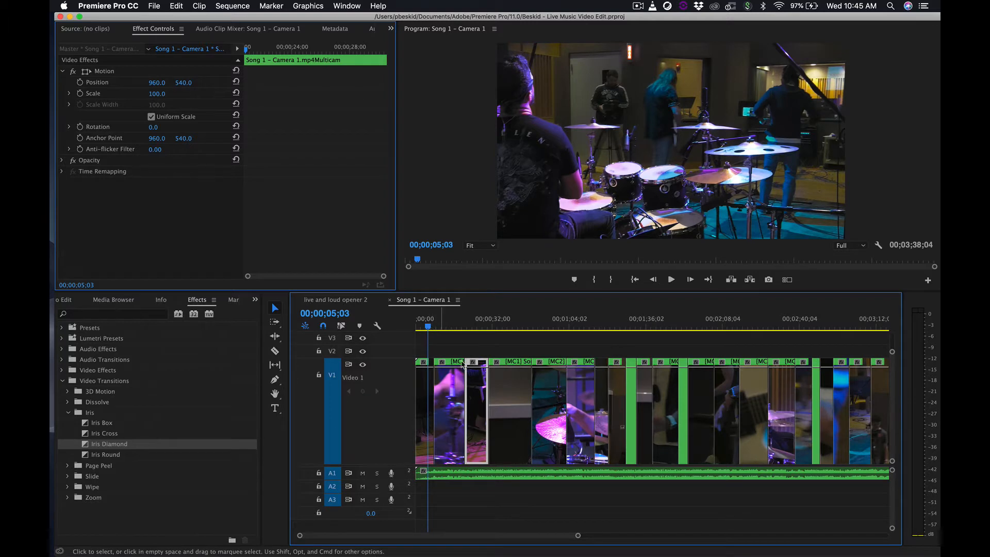
{"action": "left_click_drag", "start_coordinate": [580, 537], "coordinate": [503, 541]}
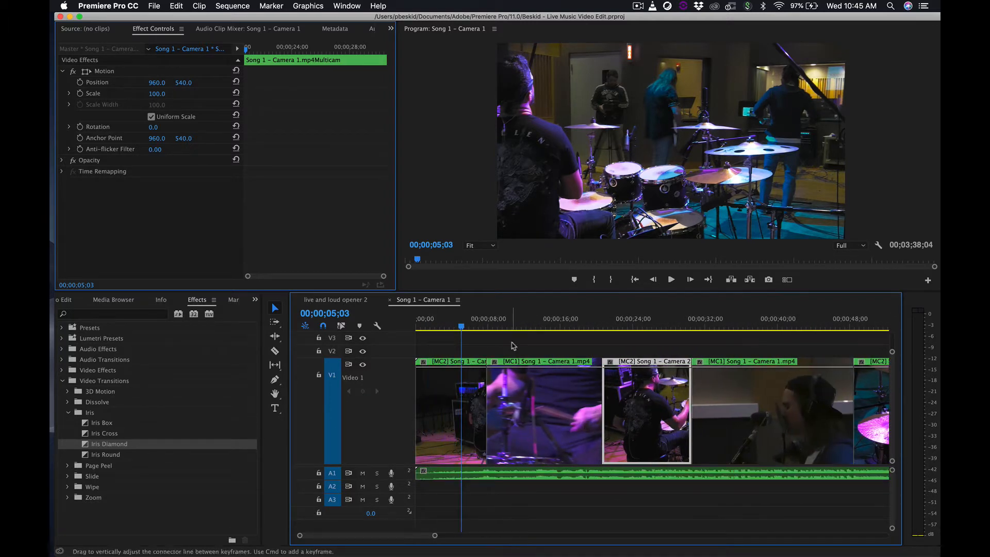
Play from the start, then move the cut between the second and third V1 clips earlier, to 00;00;13;13, leaving no gap
{"action": "left_click", "coordinate": [436, 327]}
{"action": "left_click_drag", "start_coordinate": [431, 327], "coordinate": [416, 327]}
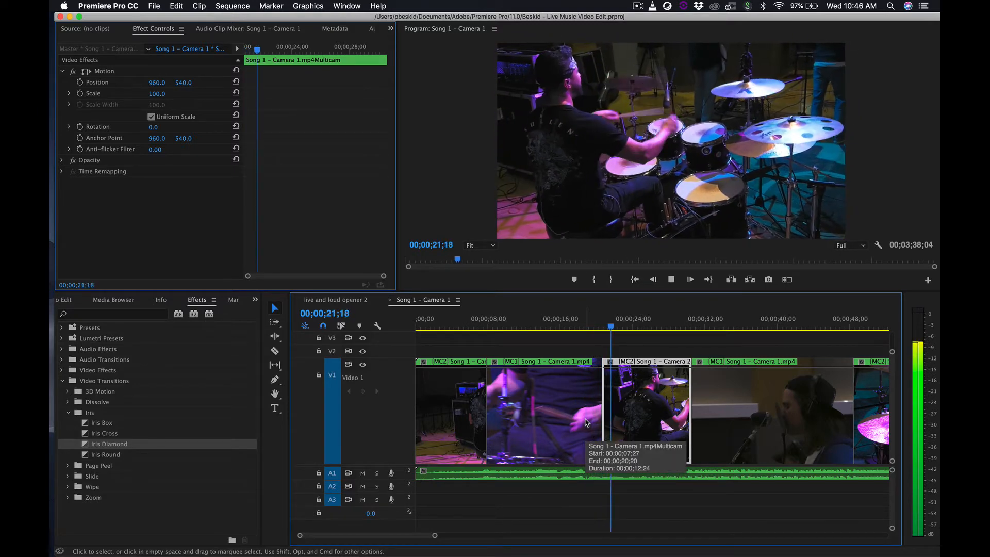
{"action": "key", "text": "space"}
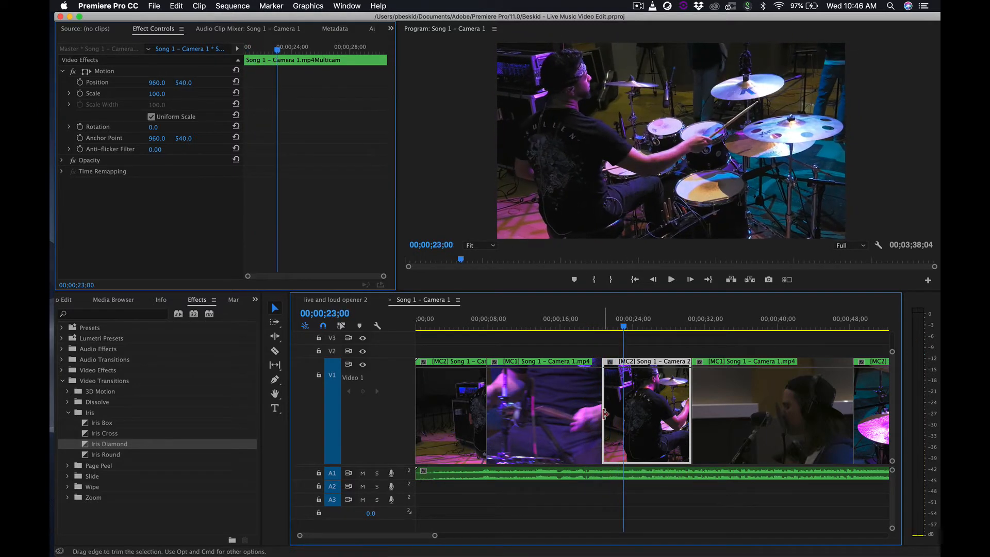
{"action": "left_click_drag", "start_coordinate": [606, 412], "coordinate": [532, 393]}
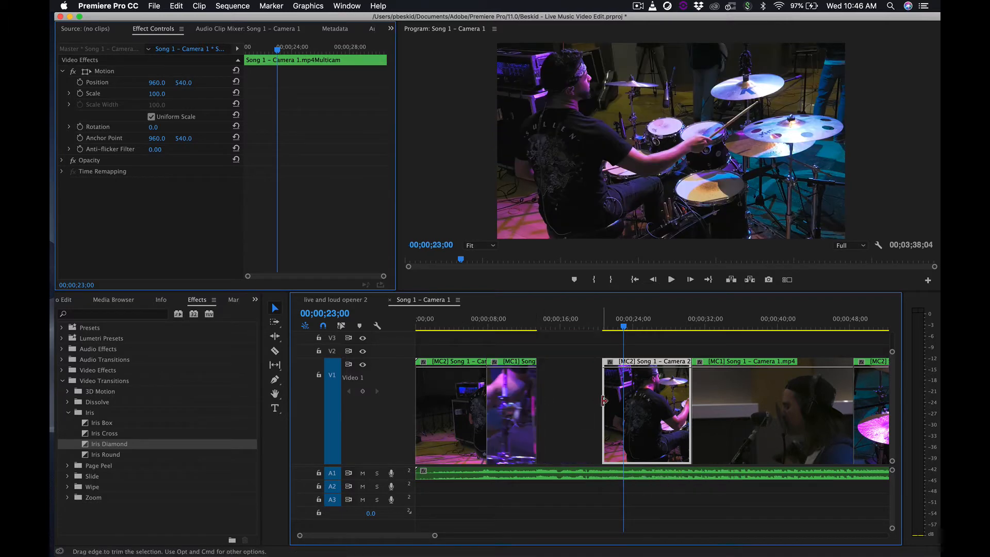
{"action": "left_click_drag", "start_coordinate": [591, 400], "coordinate": [529, 397]}
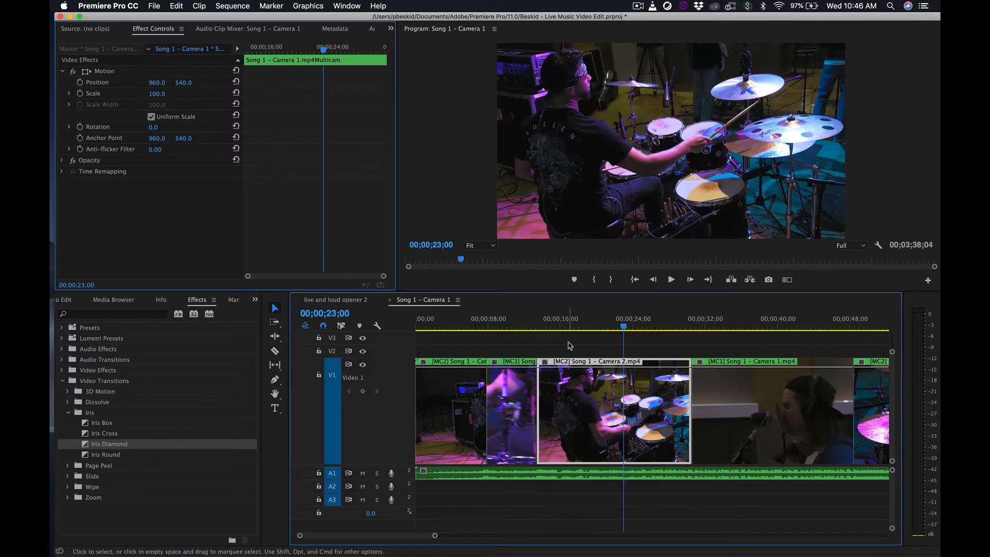
Play the third V1 clip, then trim its end to 00;00;23;19 and extend the following Camera 1 clip back to meet it
{"action": "key", "text": "space"}
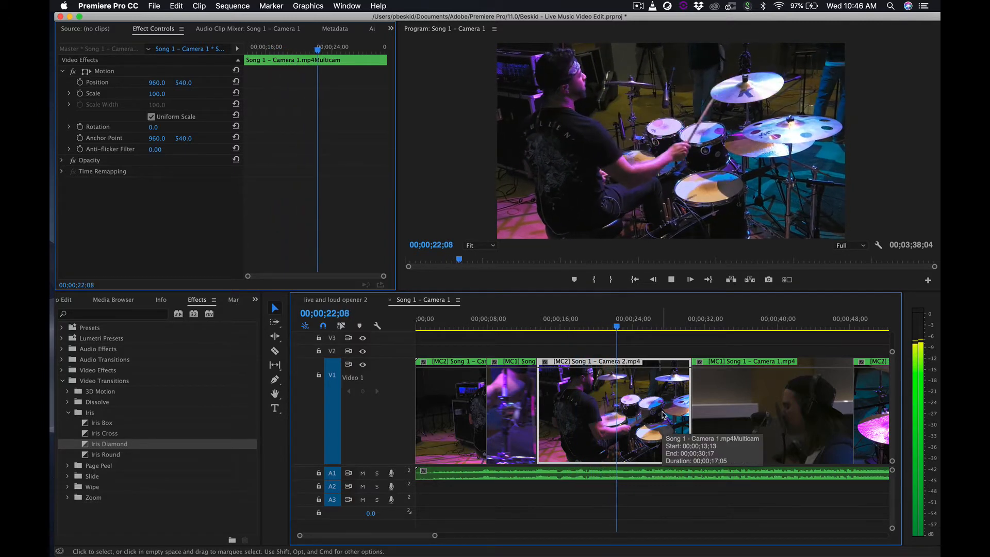
{"action": "key", "text": "space"}
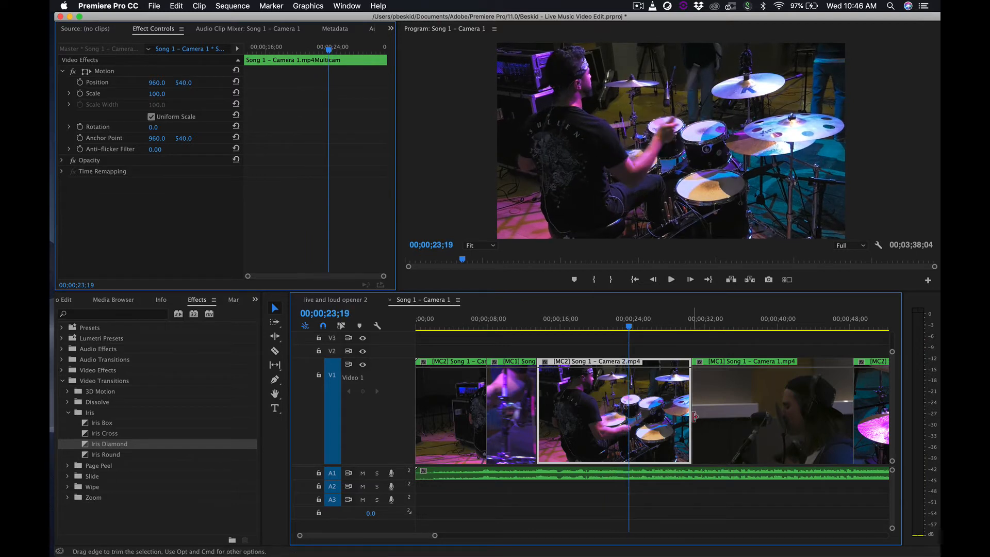
{"action": "left_click_drag", "start_coordinate": [681, 416], "coordinate": [624, 417]}
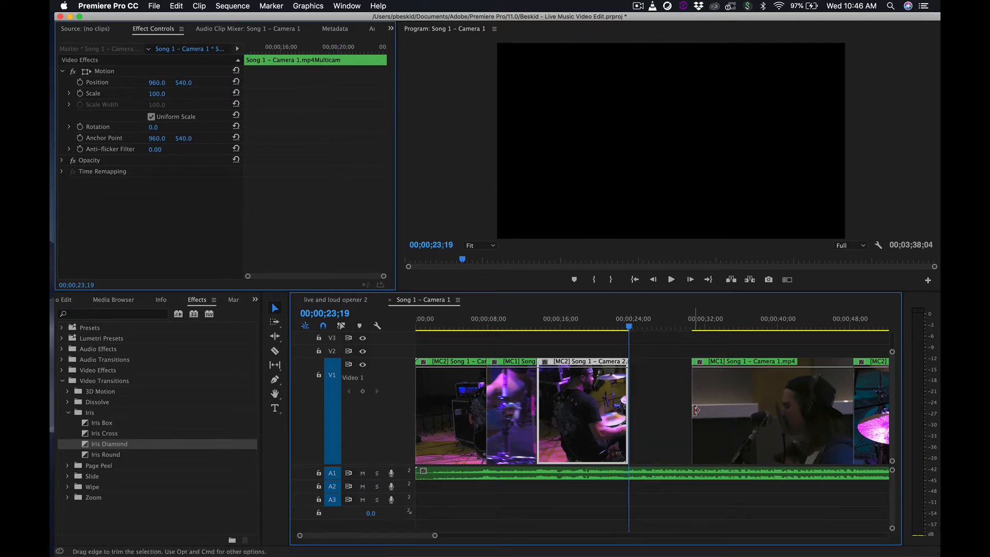
{"action": "left_click_drag", "start_coordinate": [692, 412], "coordinate": [626, 411]}
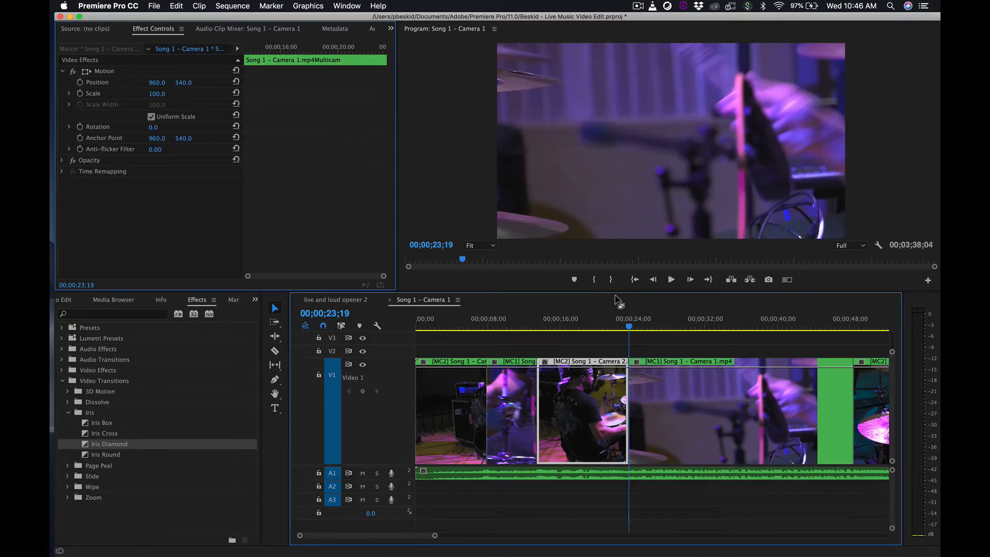
Play across the cut between the third and fourth V1 clips and shift it slightly earlier, to 00;00;23;00
{"action": "left_click", "coordinate": [606, 319]}
{"action": "key", "text": "space"}
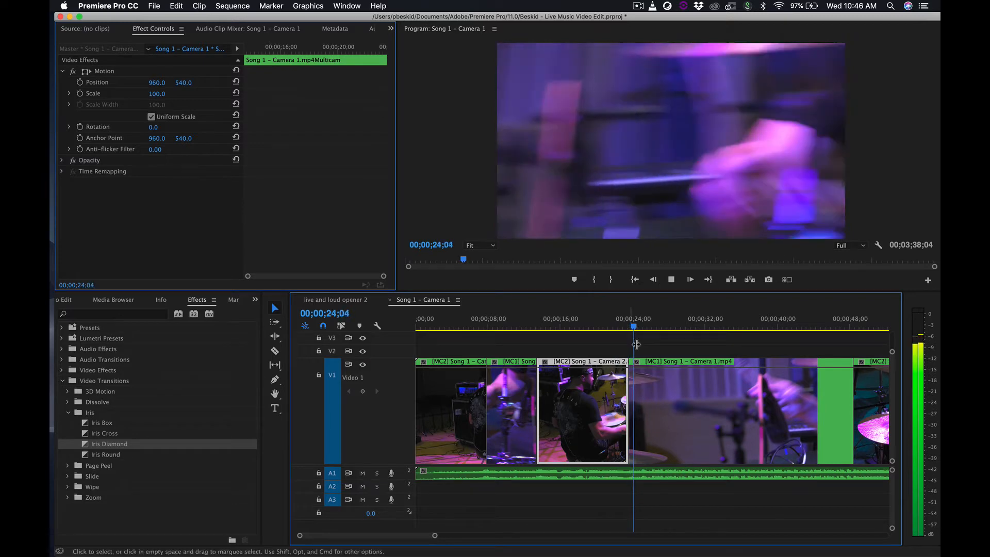
{"action": "key", "text": "space"}
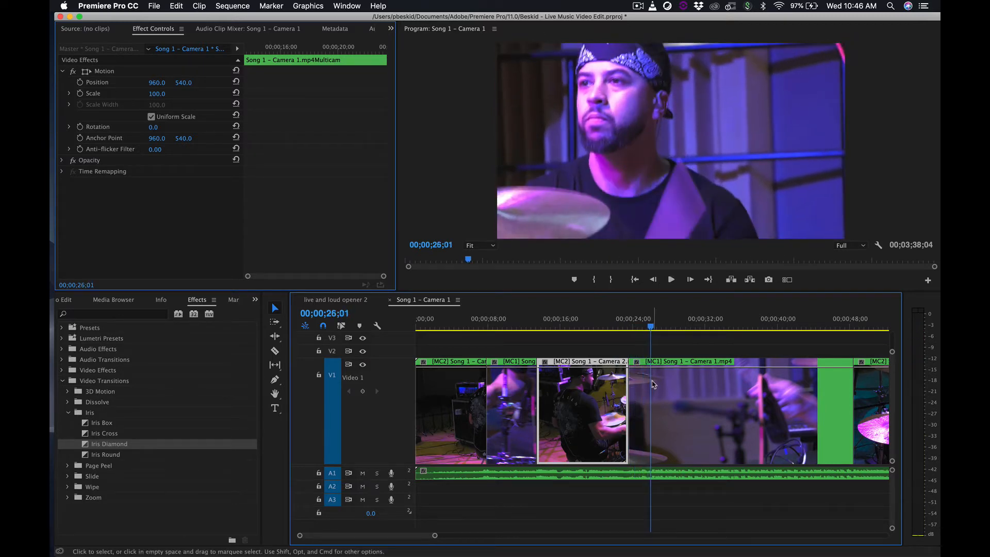
{"action": "left_click_drag", "start_coordinate": [636, 401], "coordinate": [625, 385]}
Play to the singer's shot at 00;00;31;03 and move the cut between the third and fourth V1 clips there, closing the gap
{"action": "left_click", "coordinate": [596, 326]}
{"action": "key", "text": "space"}
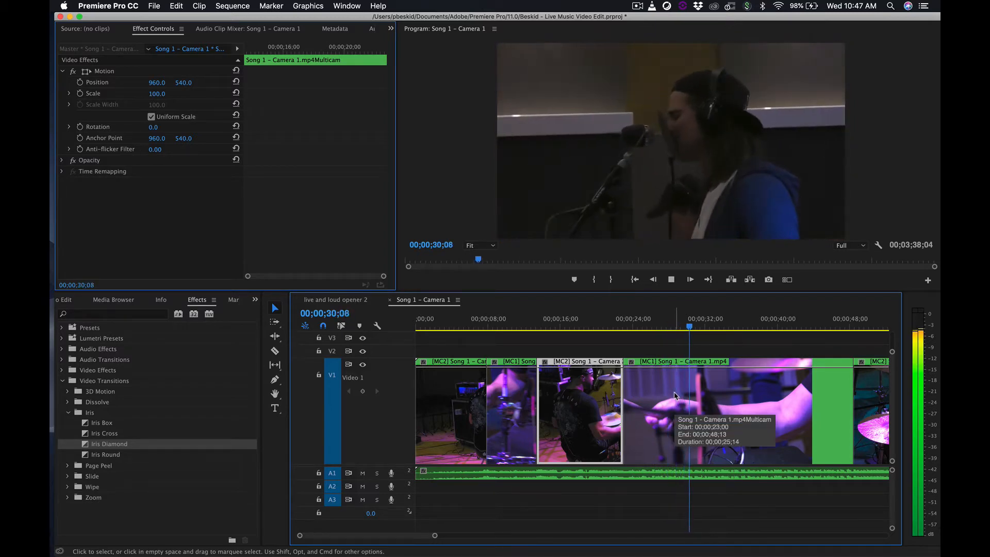
{"action": "key", "text": "space"}
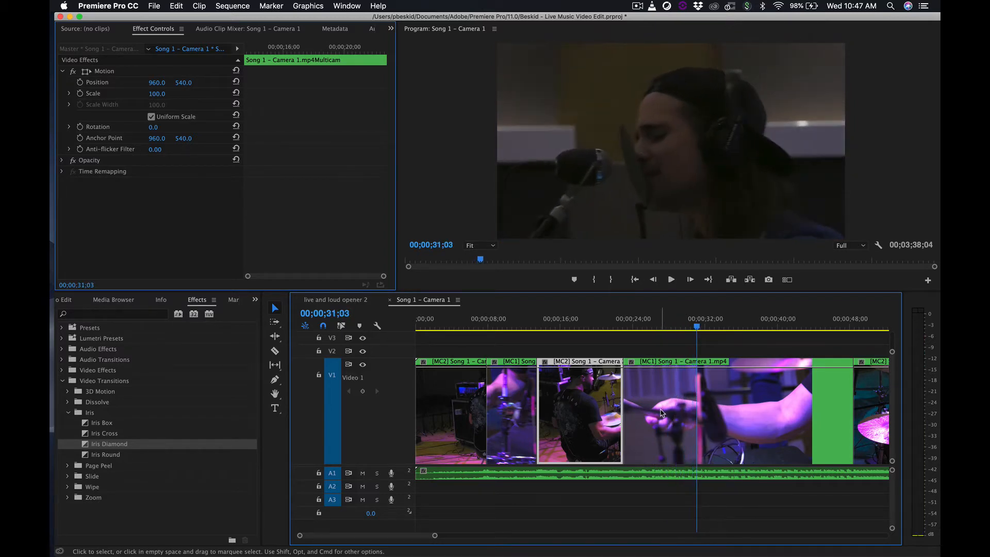
{"action": "left_click", "coordinate": [622, 408]}
{"action": "left_click_drag", "start_coordinate": [627, 408], "coordinate": [698, 405]}
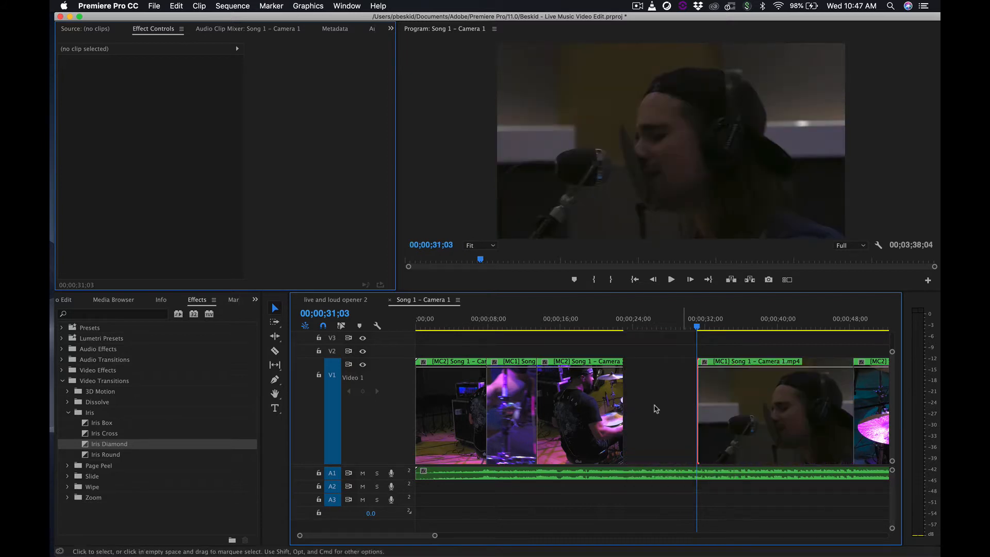
{"action": "left_click_drag", "start_coordinate": [619, 406], "coordinate": [695, 407]}
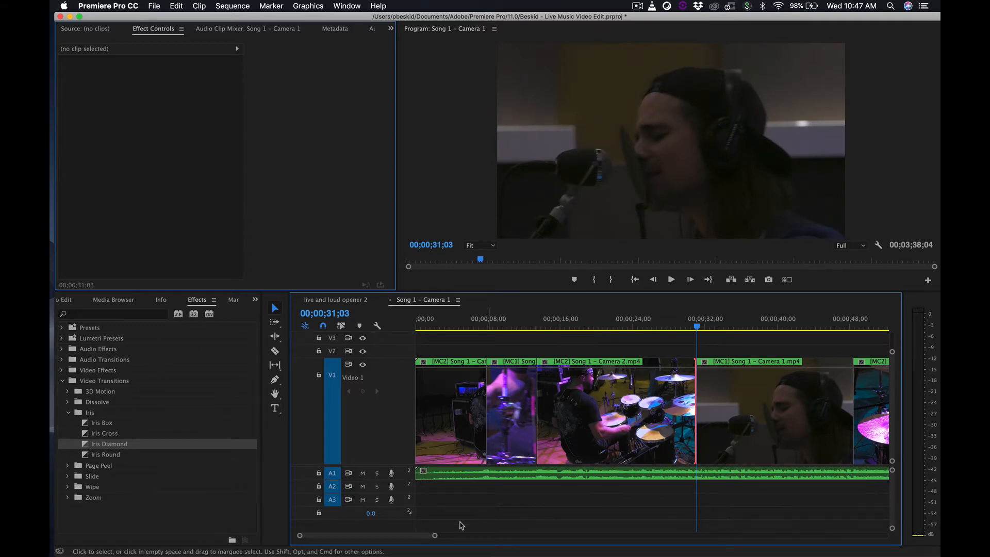
Play the fifth V1 clip, then trim its end to 00;00;53;02 and extend the following Camera 1 clip back to meet it
{"action": "scroll", "coordinate": [432, 538], "scroll_direction": "right", "scroll_amount": 5}
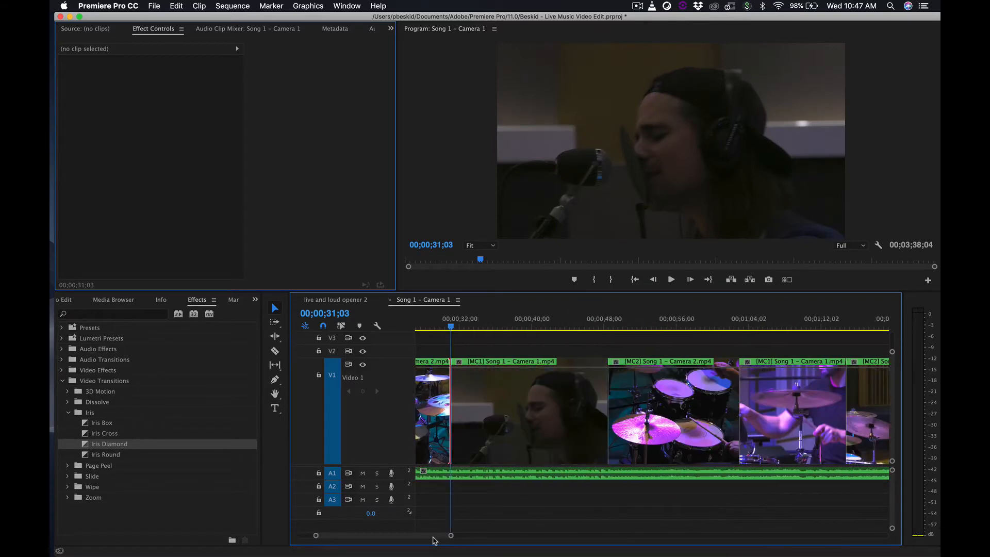
{"action": "scroll", "coordinate": [433, 538], "scroll_direction": "left", "scroll_amount": 3}
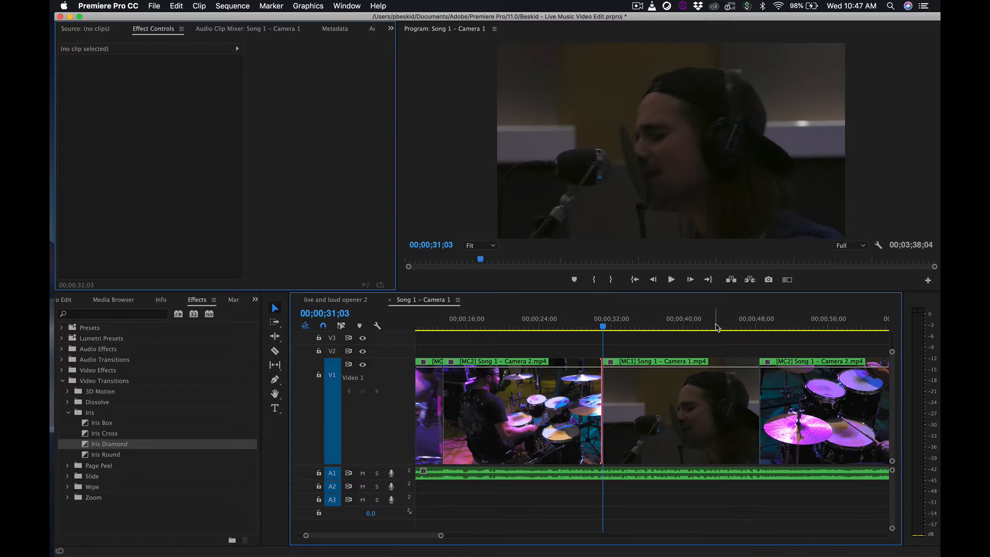
{"action": "left_click", "coordinate": [715, 326]}
{"action": "key", "text": "space"}
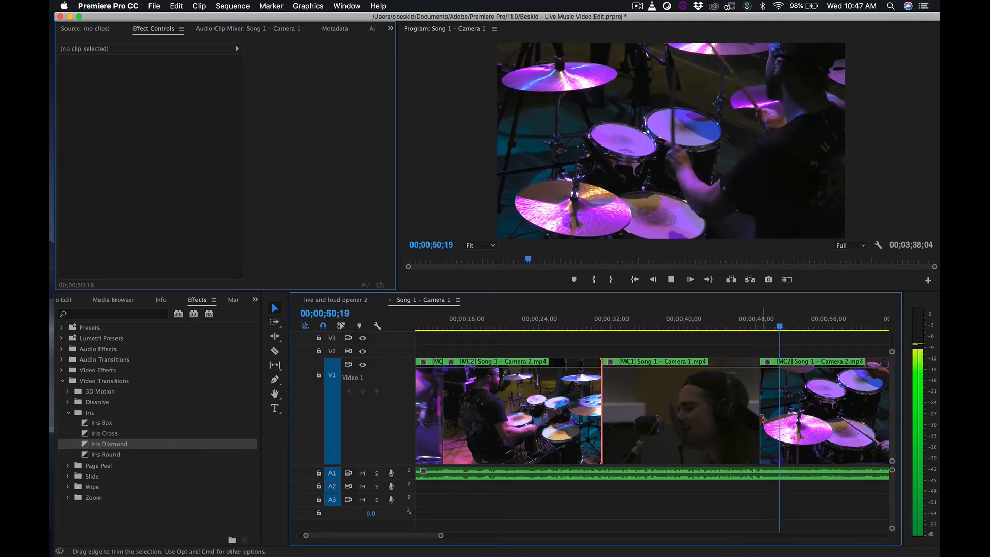
{"action": "key", "text": "space"}
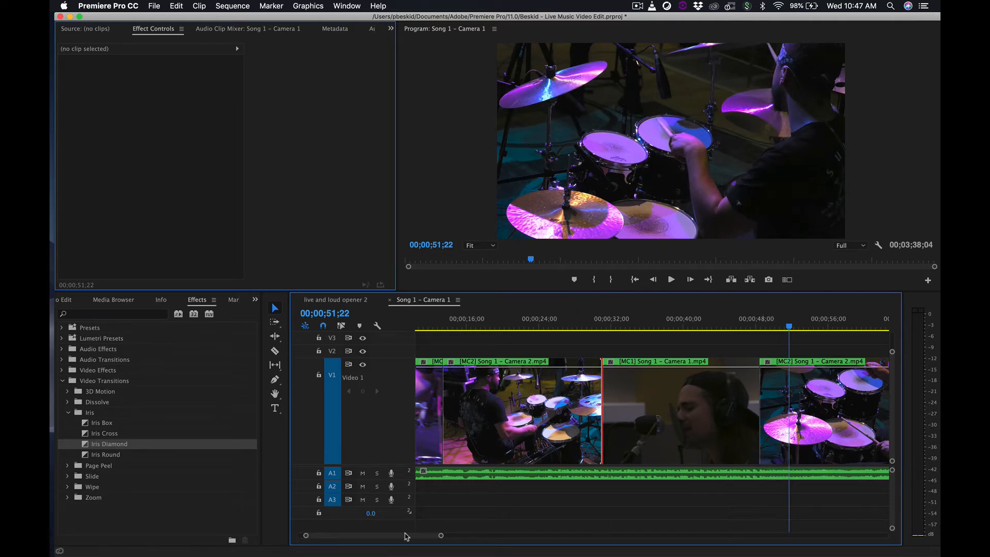
{"action": "left_click_drag", "start_coordinate": [396, 540], "coordinate": [414, 540]}
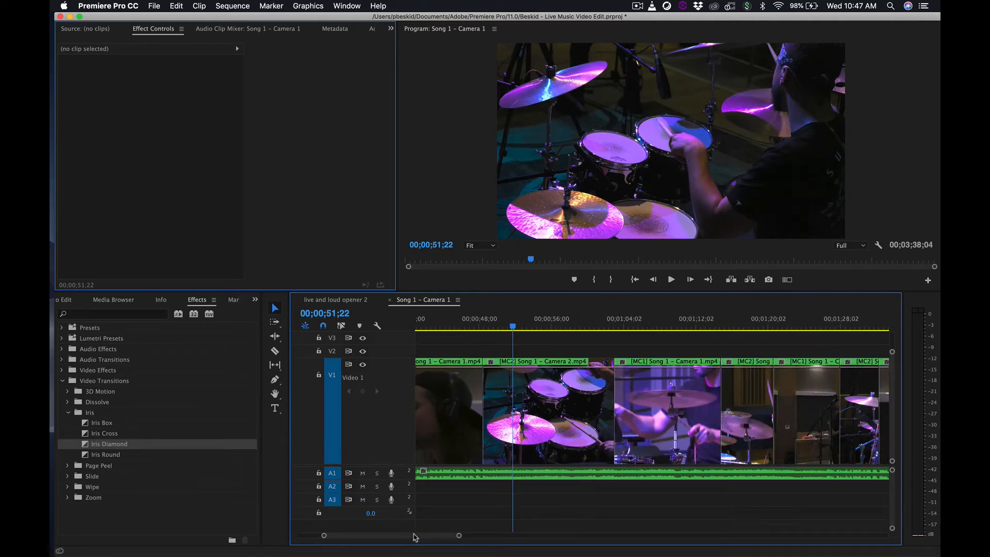
{"action": "left_click", "coordinate": [484, 328]}
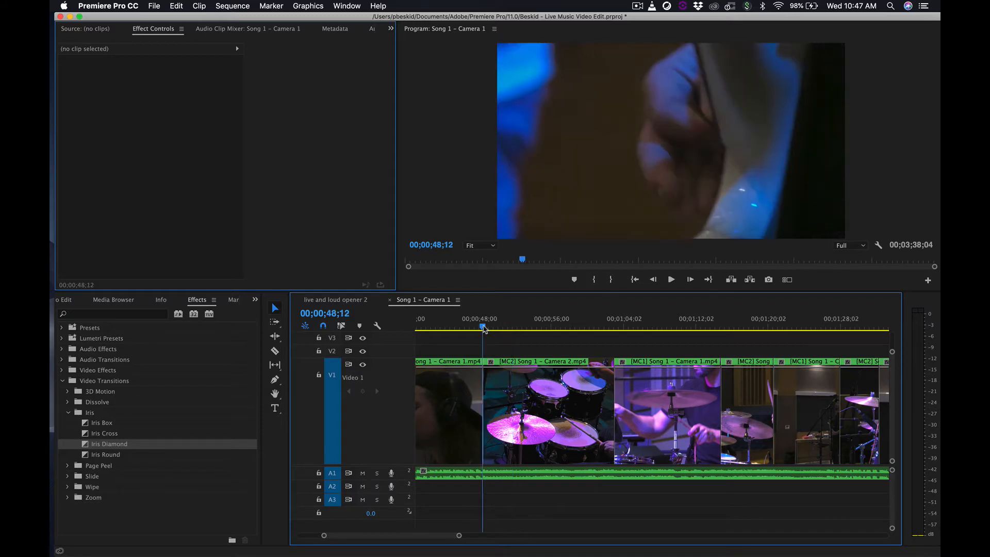
{"action": "key", "text": "space"}
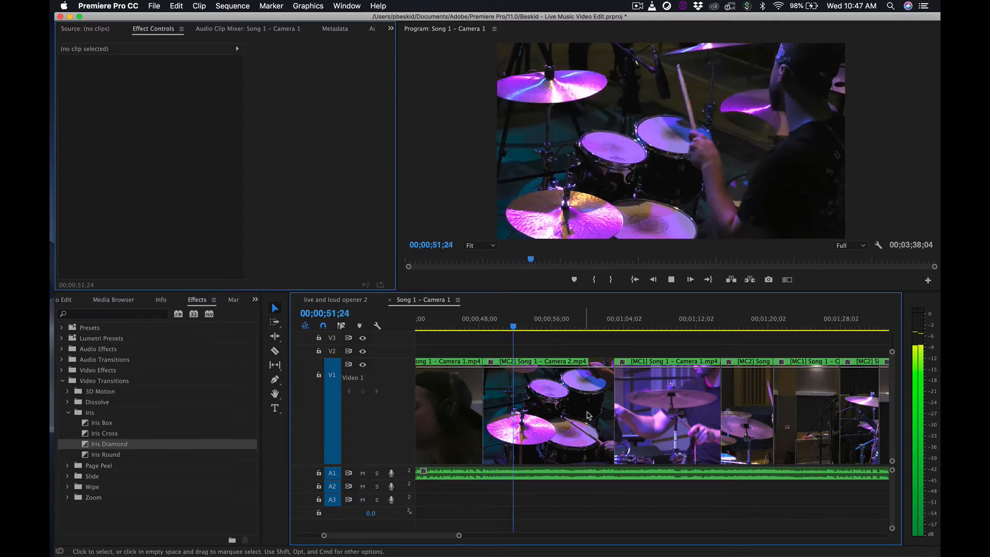
{"action": "key", "text": "space"}
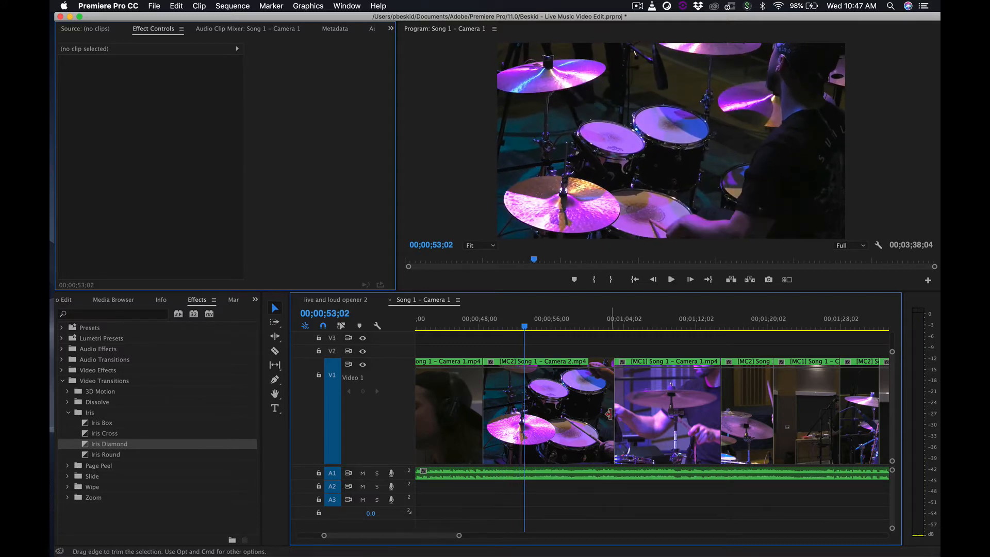
{"action": "left_click_drag", "start_coordinate": [608, 414], "coordinate": [522, 417]}
{"action": "left_click_drag", "start_coordinate": [619, 415], "coordinate": [525, 415]}
Play back the end of the shortened fifth V1 clip to check the timing leading into the new cut
{"action": "left_click", "coordinate": [495, 322]}
{"action": "key", "text": "space"}
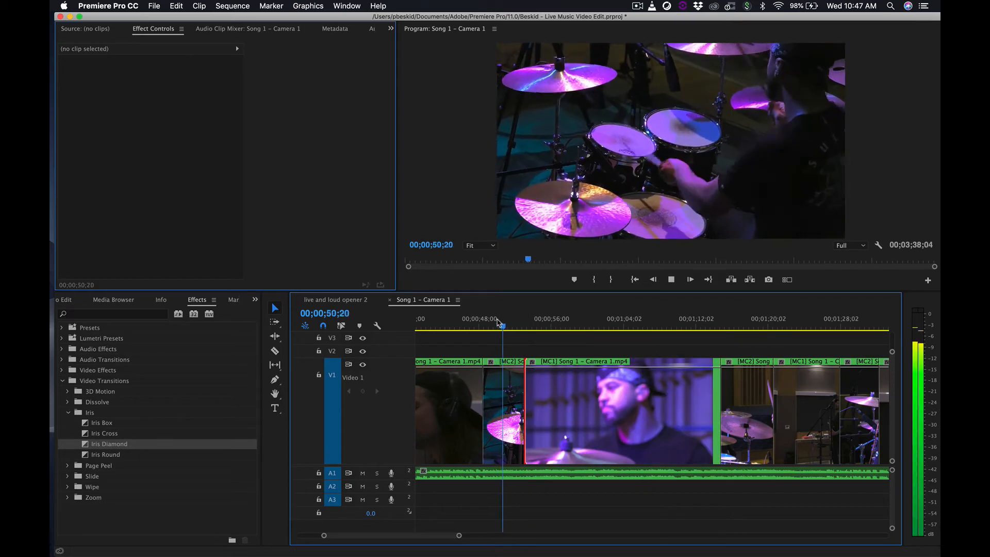
{"action": "key", "text": "space"}
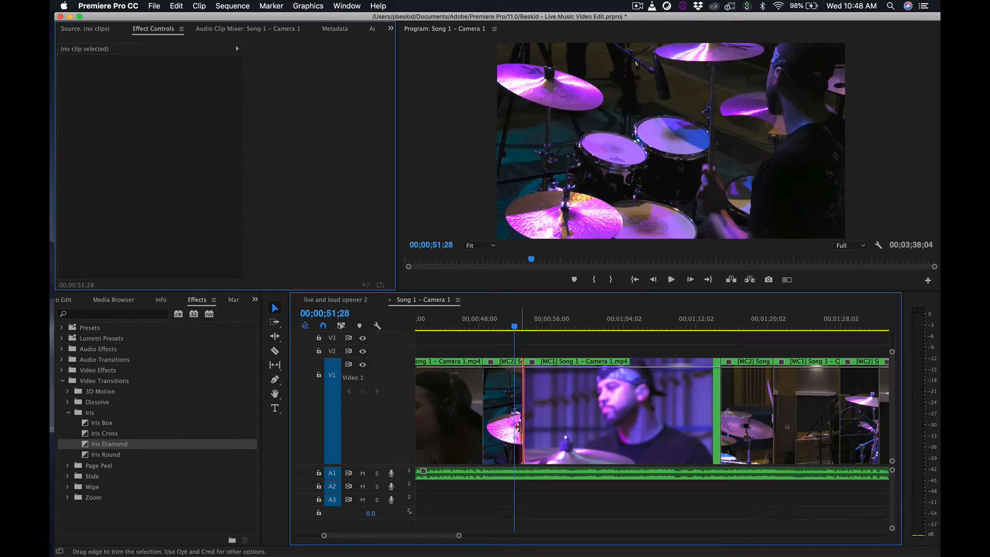
Move the cut before the drummer's Camera 1 clip back to 00;00;51;28 and play across it
{"action": "left_click_drag", "start_coordinate": [518, 427], "coordinate": [515, 427]}
{"action": "left_click", "coordinate": [503, 326]}
{"action": "key", "text": "space"}
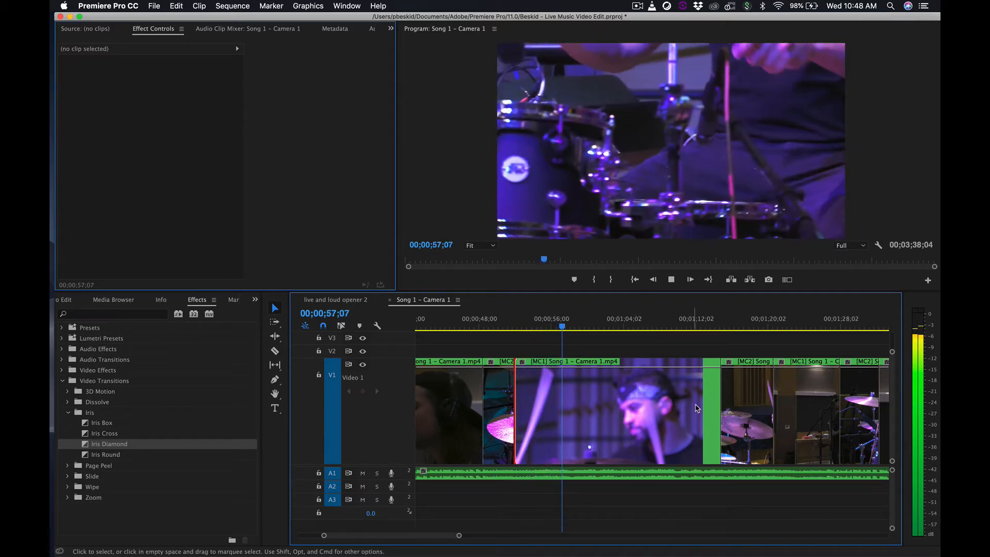
Stop playback at 00;00;57;19, trim the Camera 1 clip's end there and extend the following Camera 2 clip back to meet it
{"action": "key", "text": "space"}
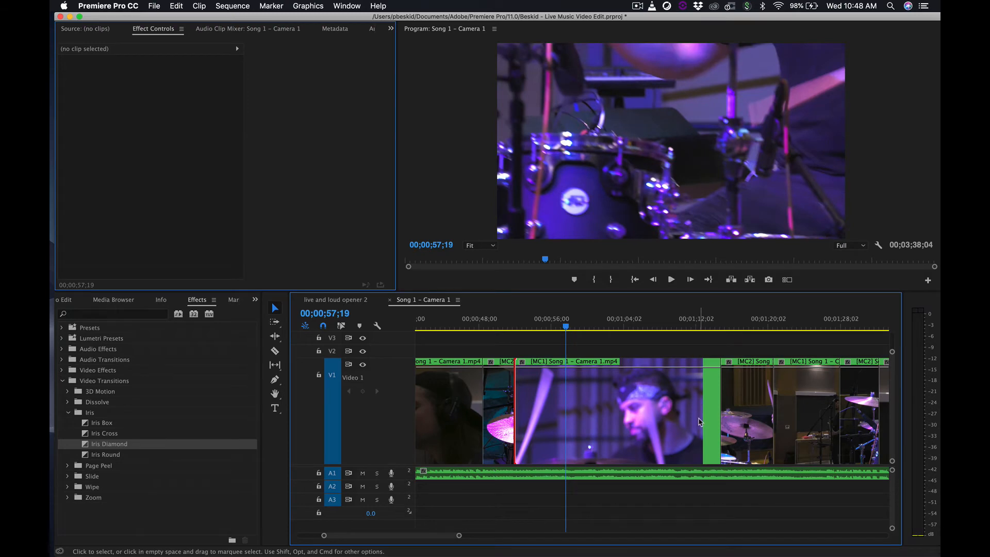
{"action": "left_click", "coordinate": [699, 422]}
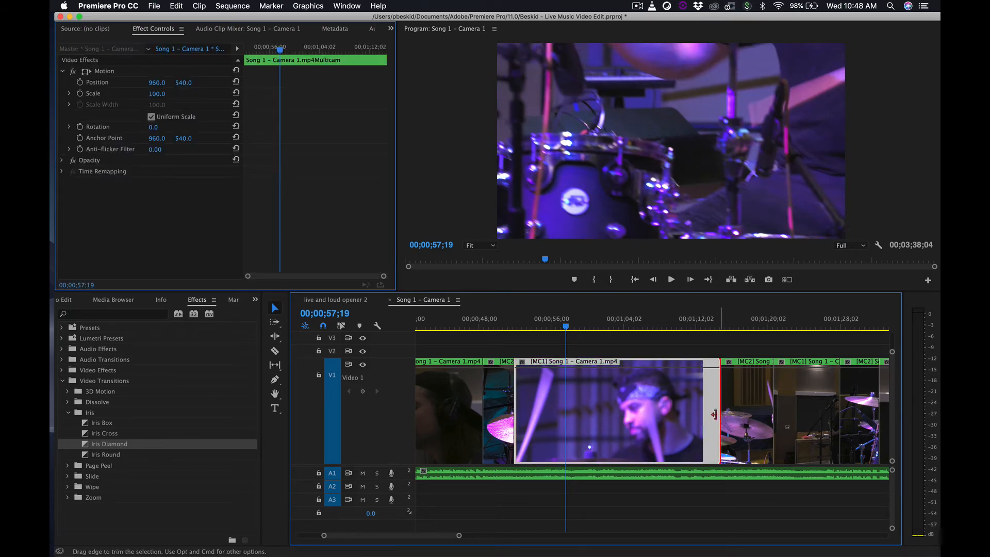
{"action": "left_click_drag", "start_coordinate": [714, 415], "coordinate": [565, 415]}
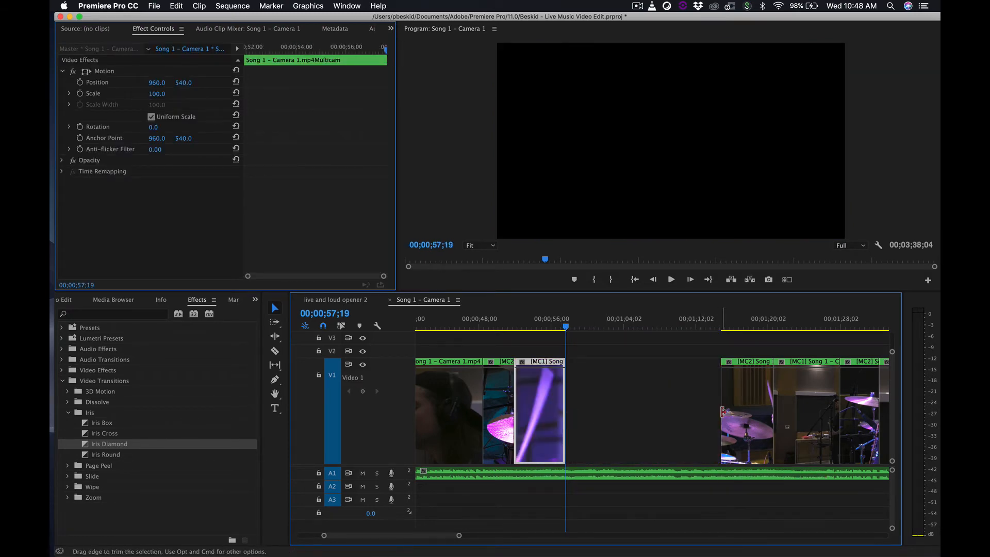
{"action": "left_click_drag", "start_coordinate": [722, 411], "coordinate": [566, 412]}
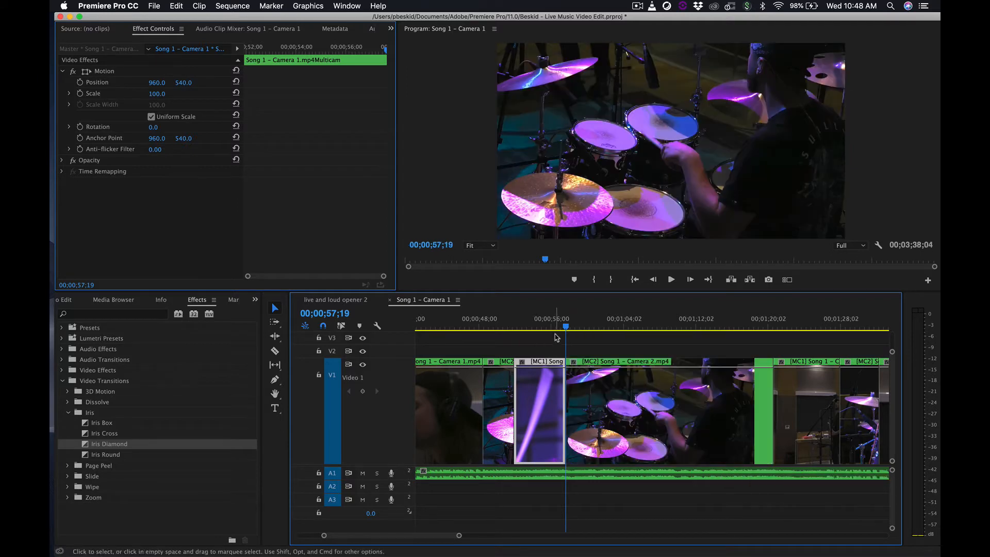
Play through the Camera 2 drum shot, trim its end to 00;01;03;24 and extend the following Camera 1 clip back to meet it
{"action": "key", "text": "space"}
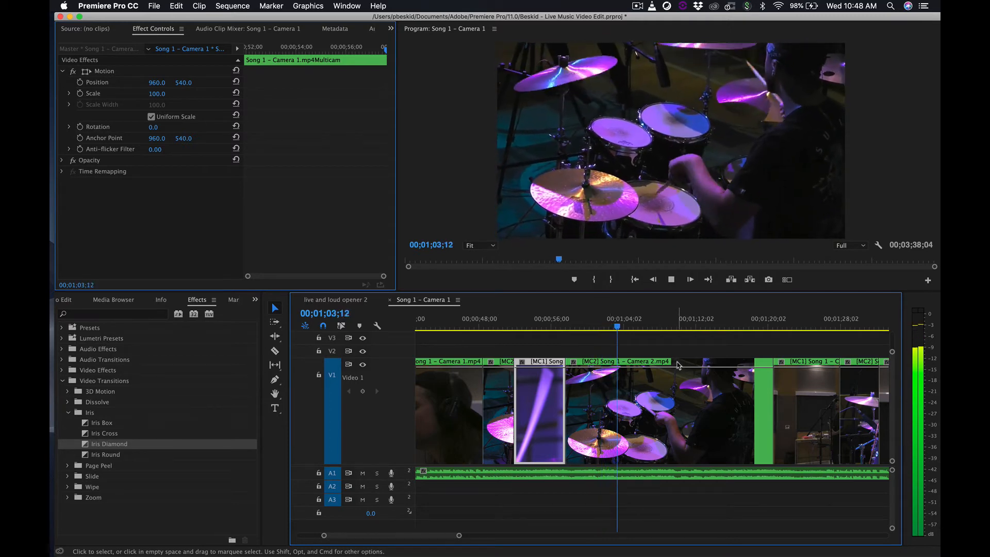
{"action": "key", "text": "space"}
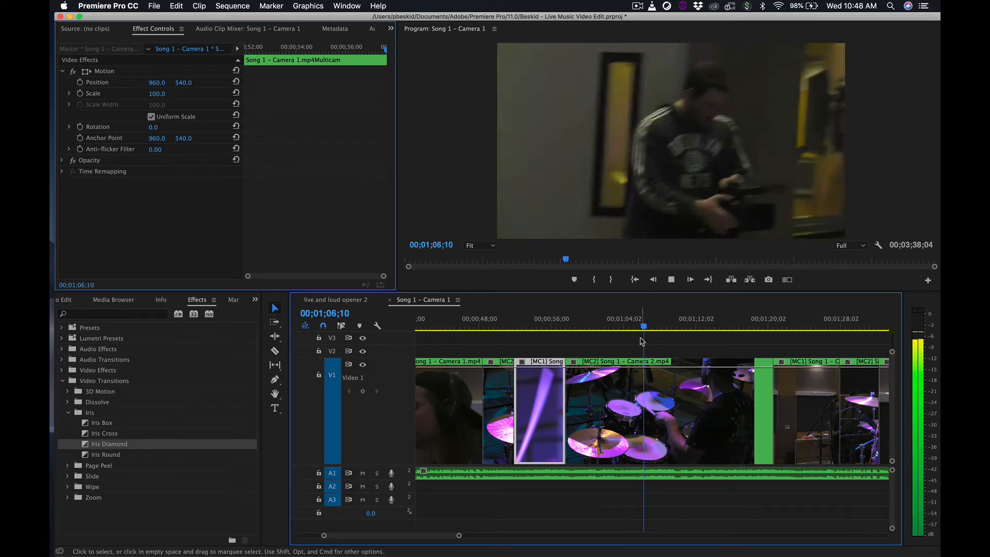
{"action": "left_click", "coordinate": [607, 324]}
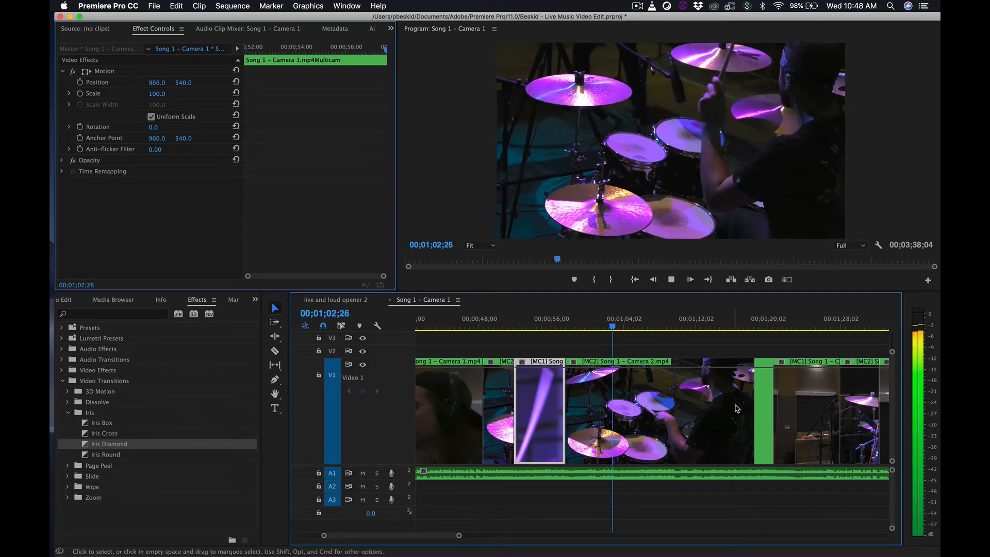
{"action": "key", "text": "space"}
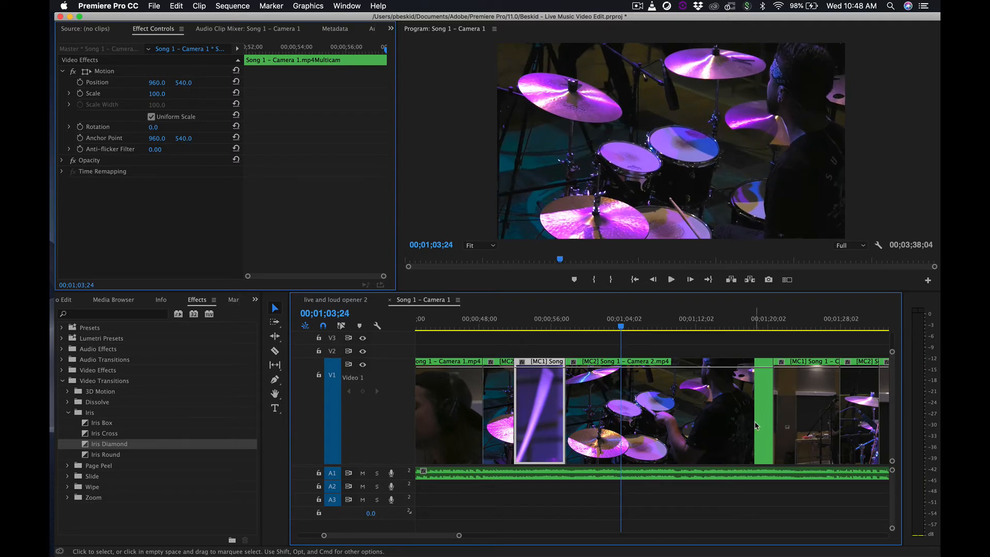
{"action": "left_click", "coordinate": [752, 422]}
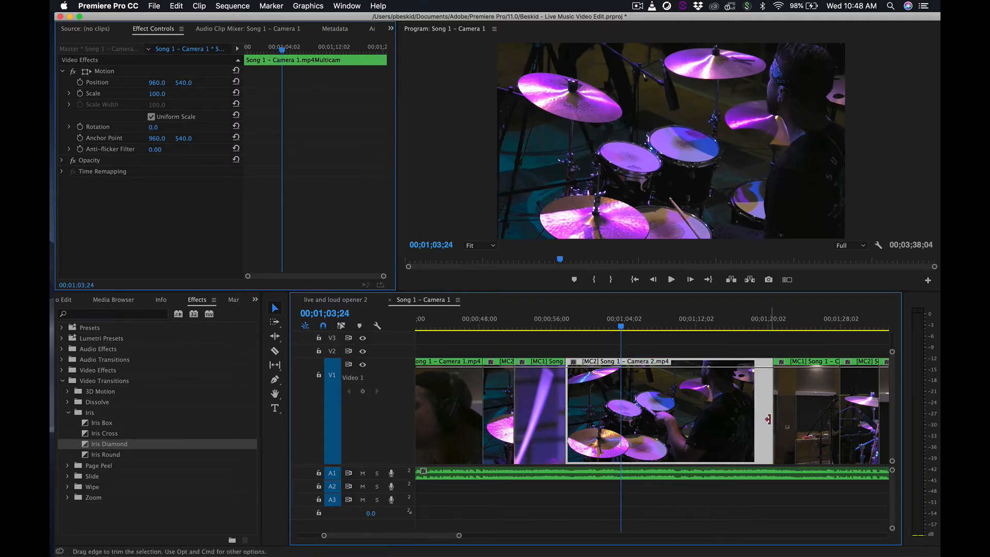
{"action": "left_click_drag", "start_coordinate": [767, 419], "coordinate": [620, 420]}
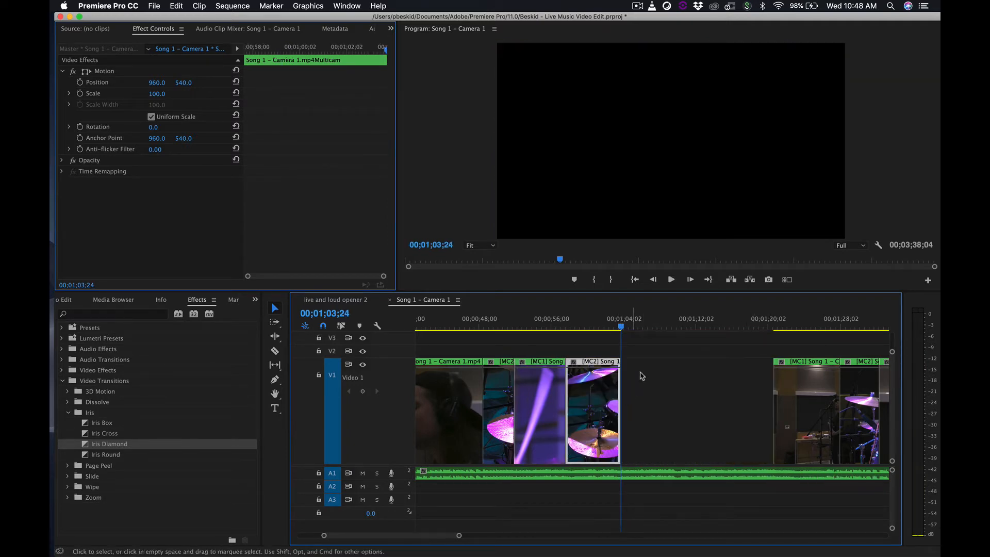
{"action": "left_click_drag", "start_coordinate": [780, 407], "coordinate": [621, 408]}
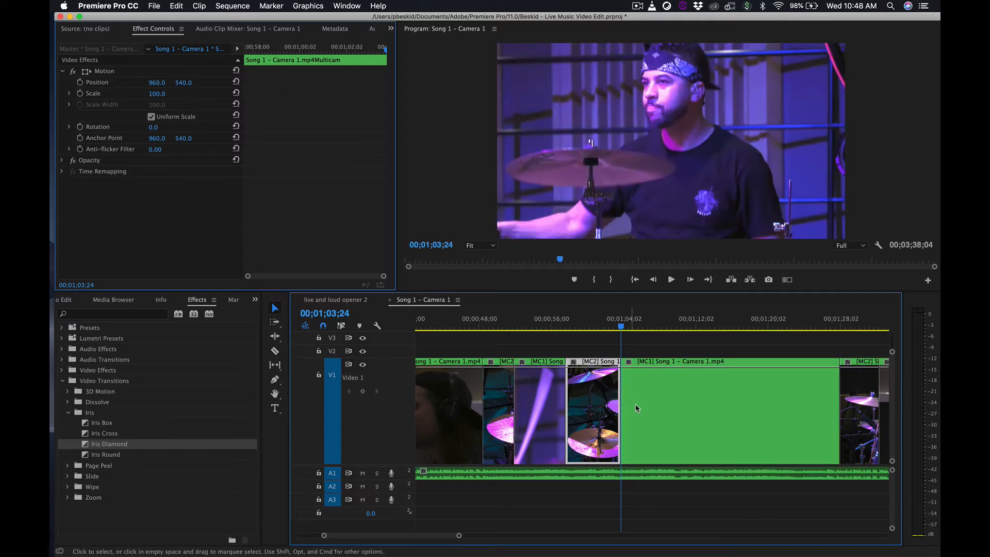
Play across the new cut to 00;01;09;21, end the Camera 1 clip there and extend the next Camera 2 clip back to close the gap
{"action": "left_click", "coordinate": [610, 325]}
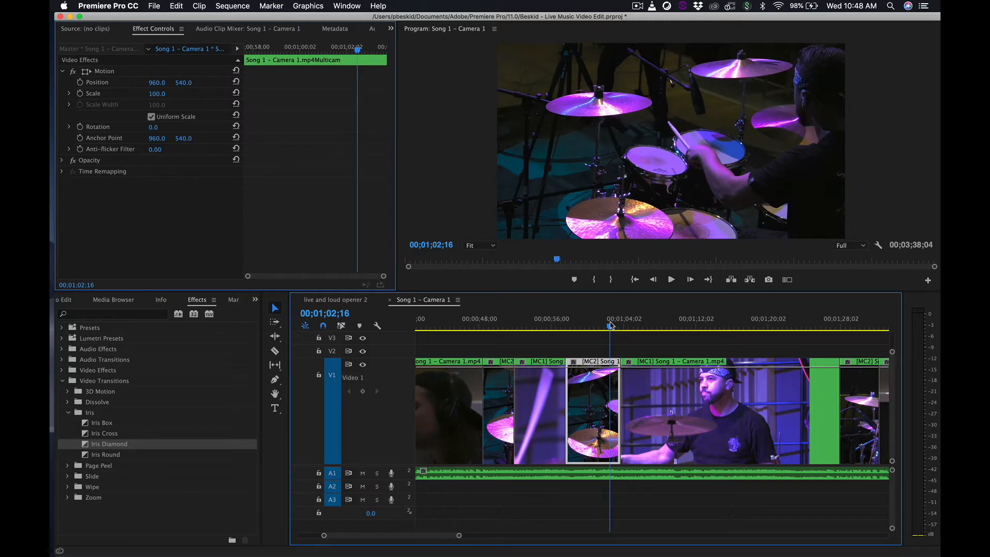
{"action": "key", "text": "space"}
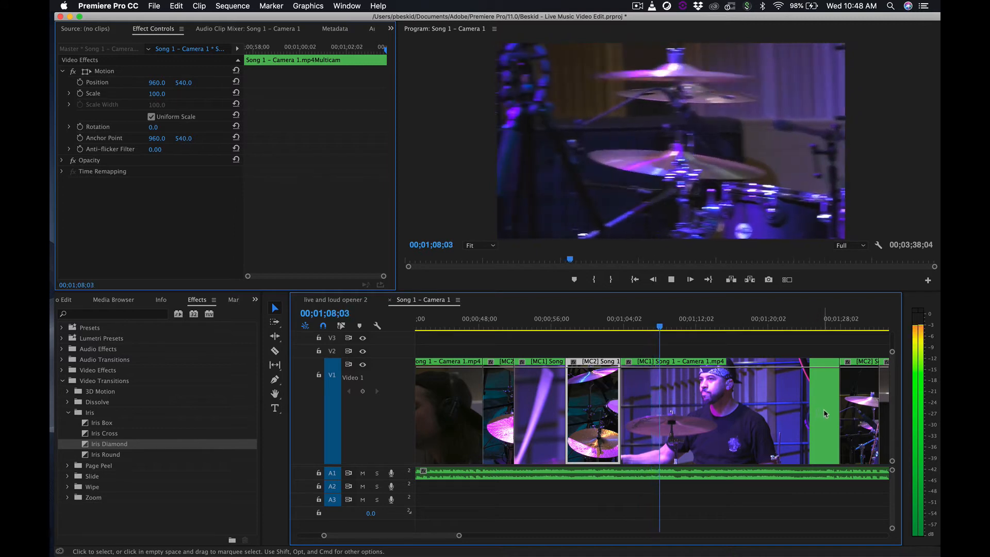
{"action": "key", "text": "space"}
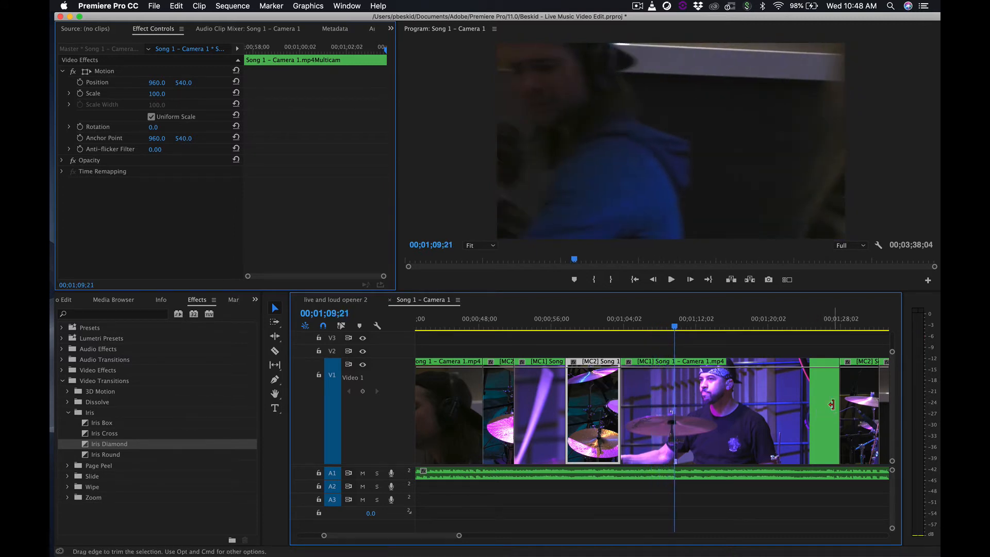
{"action": "left_click_drag", "start_coordinate": [836, 408], "coordinate": [674, 410]}
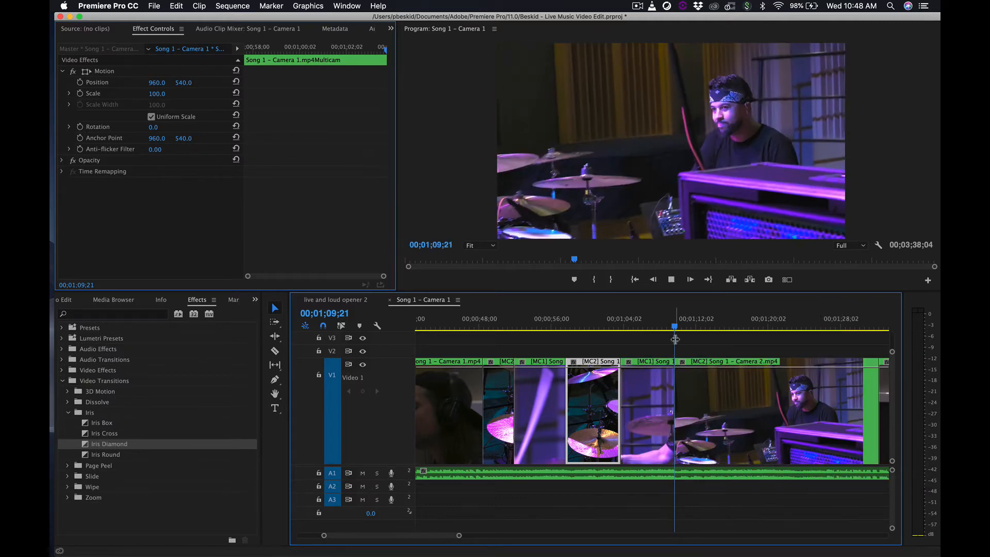
Play the Camera 2 drummer shot to 00;01;14;27, trim its end there and pull the next Camera 1 clip's start back to it
{"action": "key", "text": "space"}
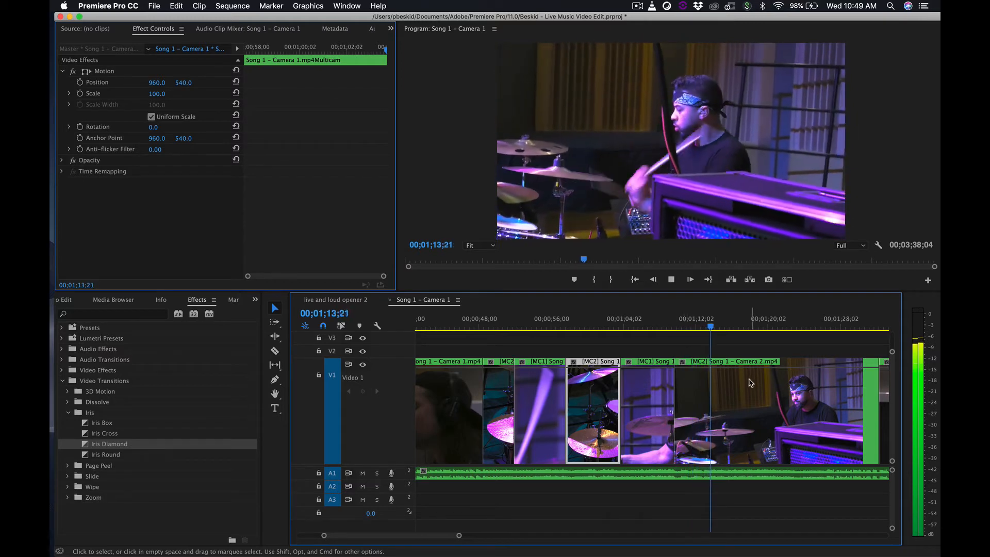
{"action": "key", "text": "space"}
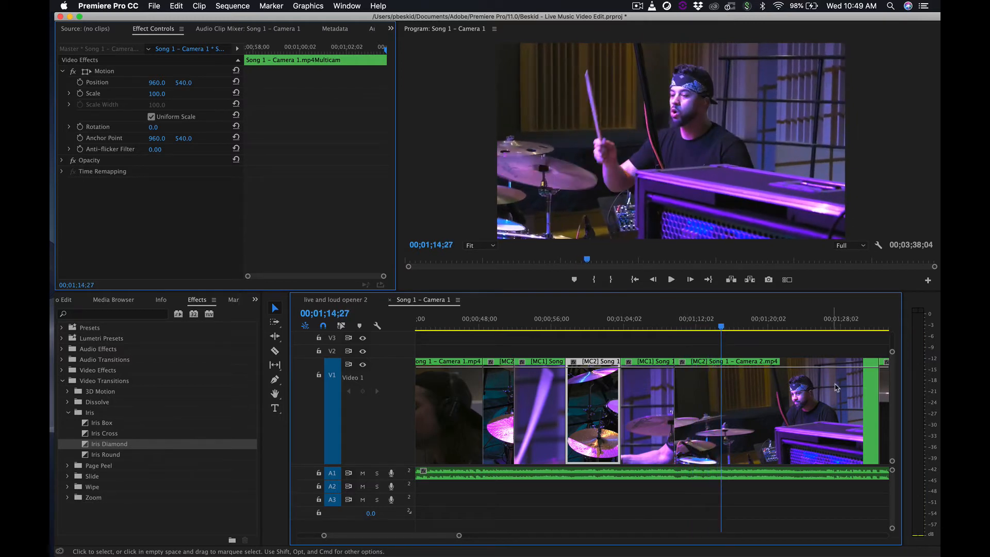
{"action": "left_click_drag", "start_coordinate": [878, 396], "coordinate": [721, 396]}
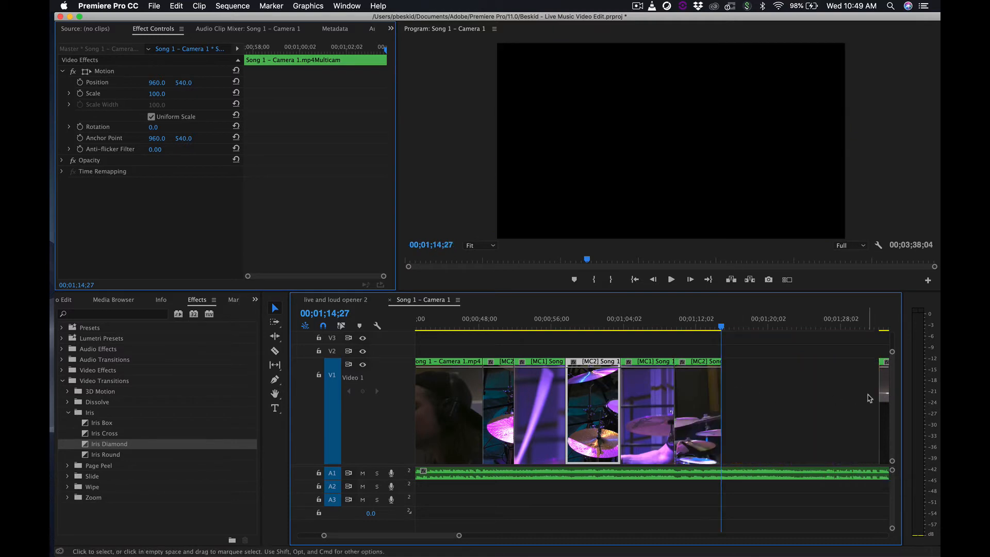
{"action": "left_click_drag", "start_coordinate": [881, 393], "coordinate": [728, 397]}
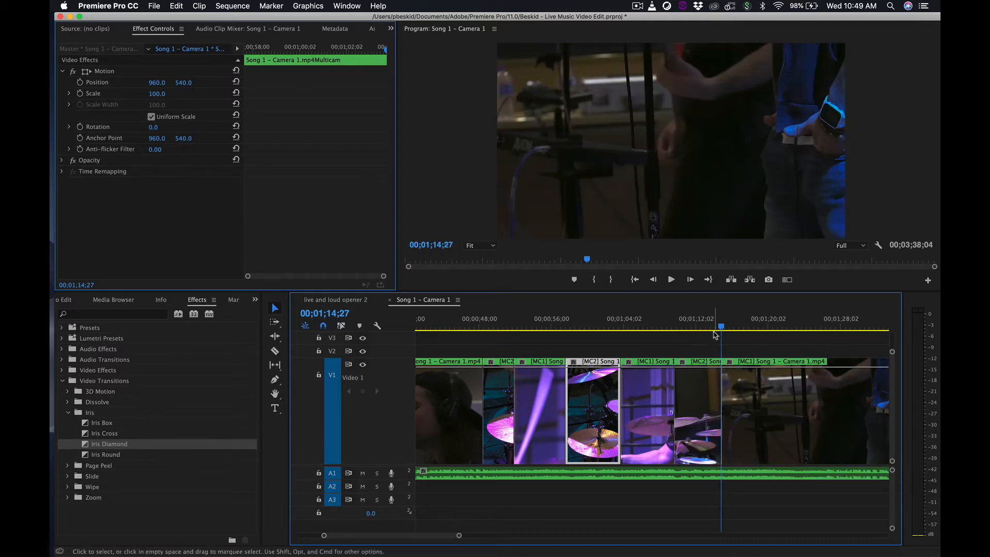
Play the Camera 1 band shot to 00;01;24;01, trim its end there and extend the following Camera 2 clip back to meet it
{"action": "key", "text": "space"}
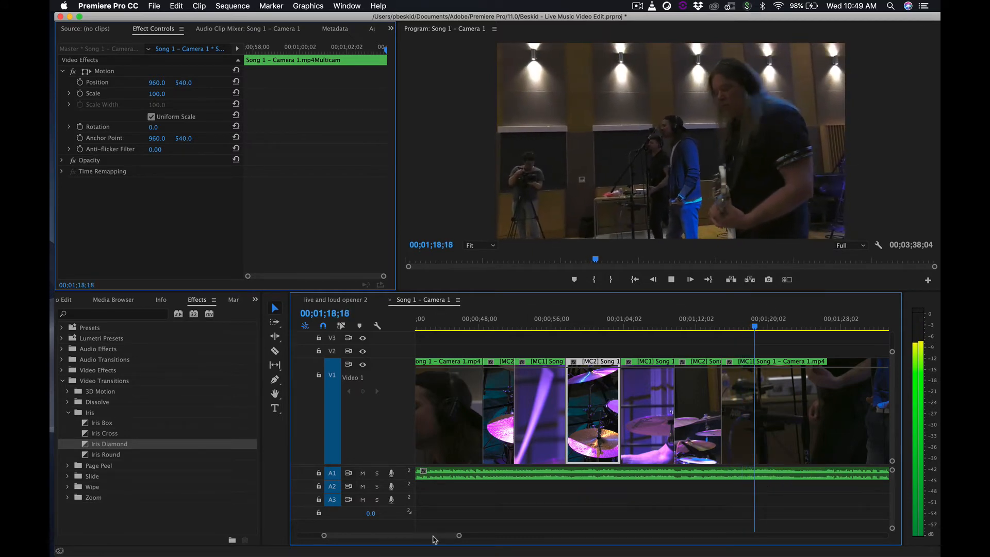
{"action": "scroll", "coordinate": [448, 531], "scroll_direction": "right", "scroll_amount": 5}
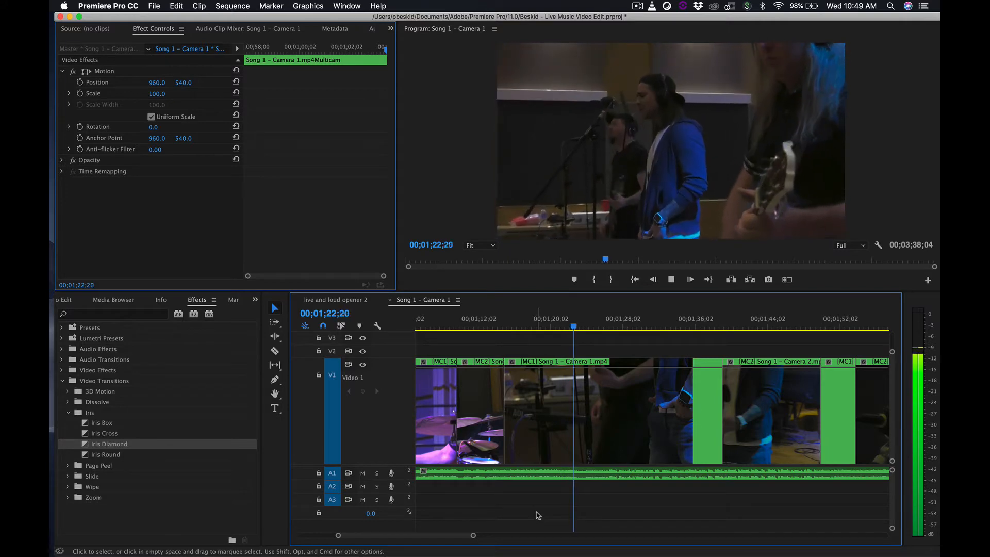
{"action": "key", "text": "space"}
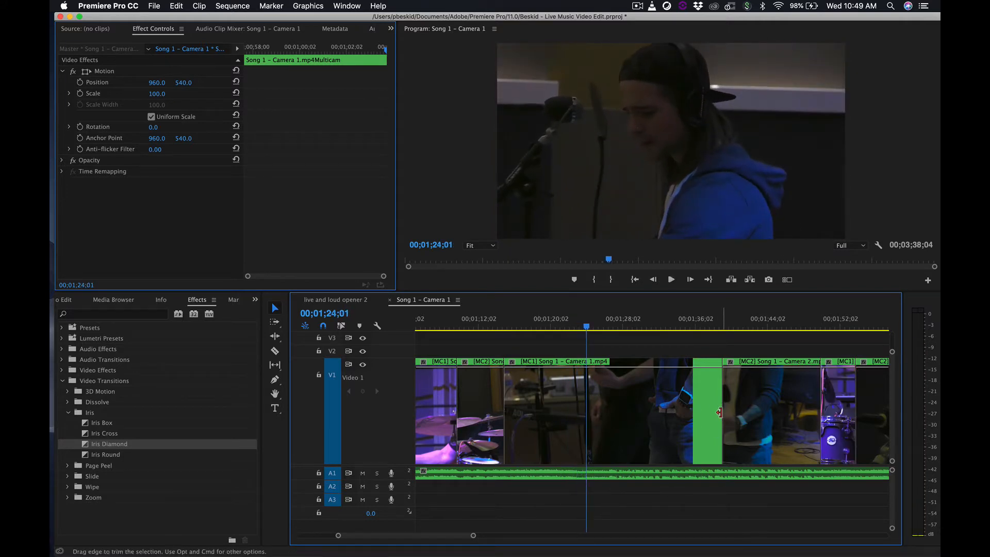
{"action": "left_click_drag", "start_coordinate": [689, 413], "coordinate": [586, 413]}
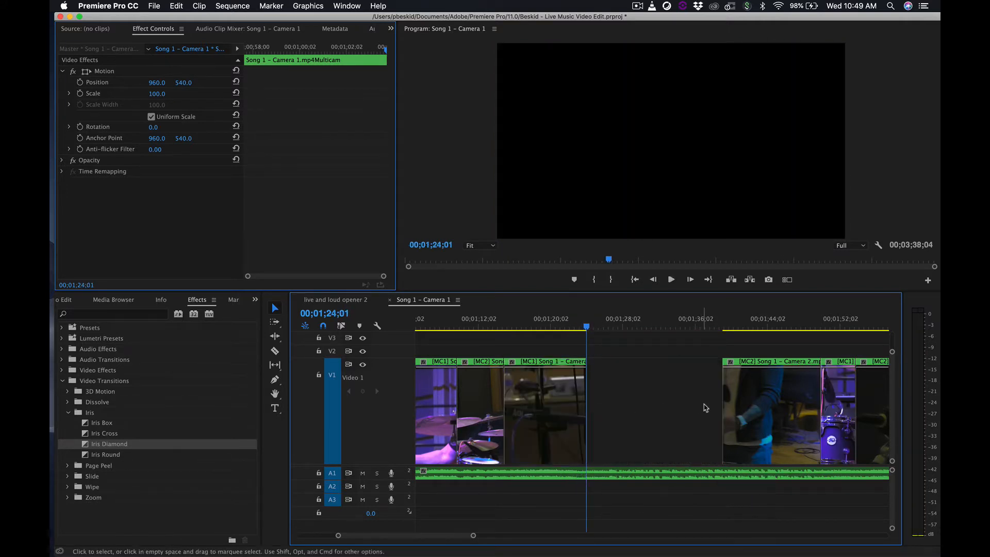
{"action": "left_click_drag", "start_coordinate": [727, 404], "coordinate": [561, 413]}
Play to 00;01;27;07, shorten the Camera 2 drum clip to end there and extend the following Camera 1 clip back to it
{"action": "key", "text": "space"}
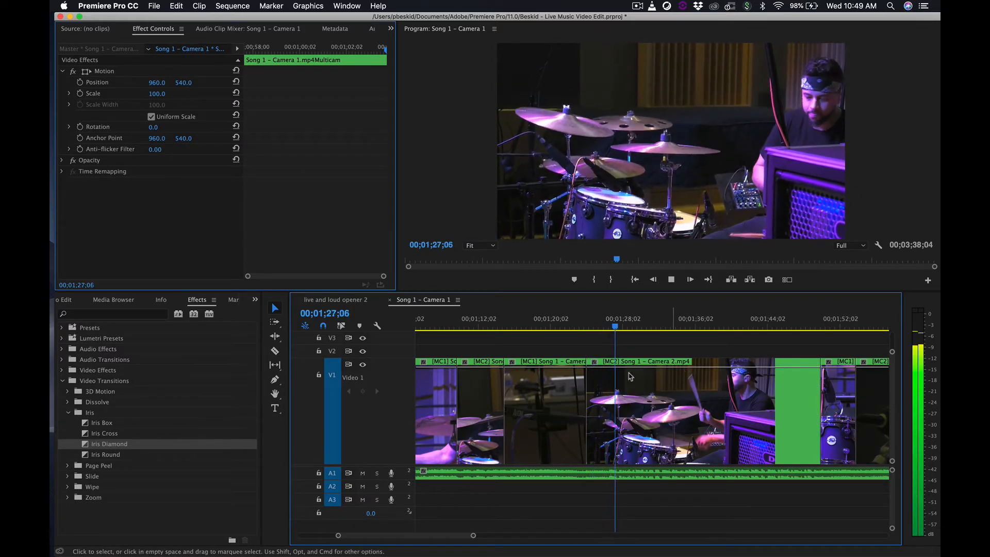
{"action": "left_click", "coordinate": [616, 329]}
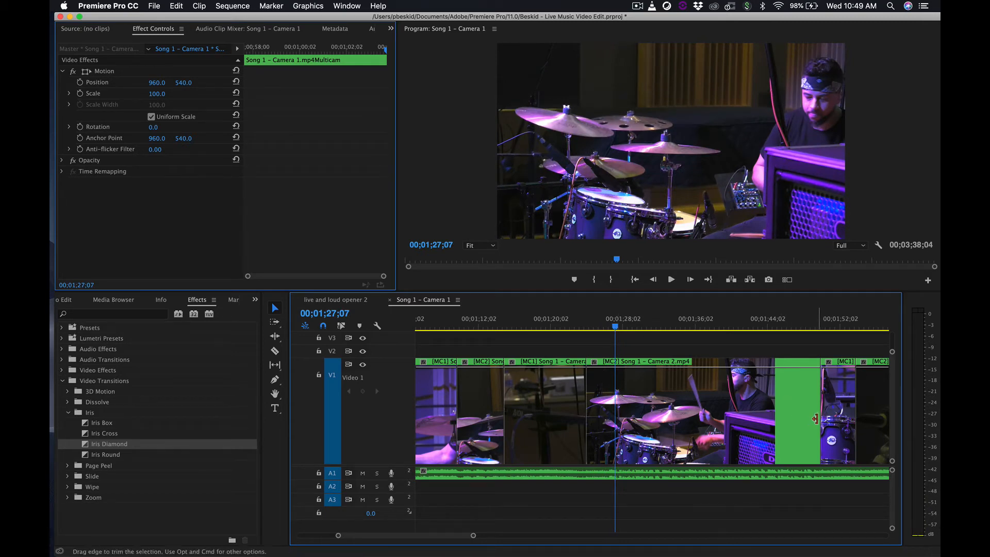
{"action": "left_click_drag", "start_coordinate": [819, 420], "coordinate": [615, 419]}
{"action": "left_click_drag", "start_coordinate": [824, 414], "coordinate": [616, 415]}
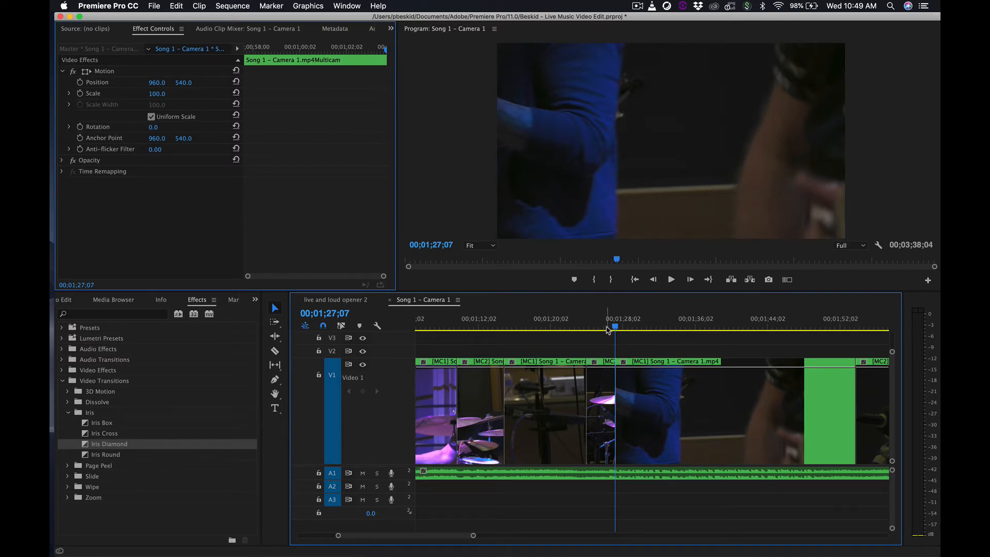
Play the long Camera 1 clip, trim its end to 00;01;49;28 and extend the following Camera 2 singer clip back to close the gap
{"action": "left_click", "coordinate": [606, 328]}
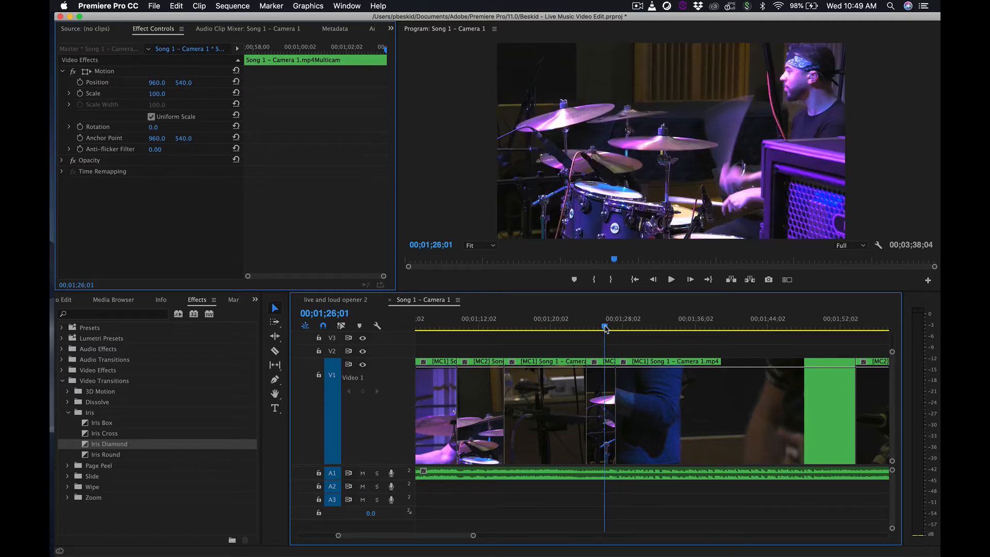
{"action": "key", "text": "space"}
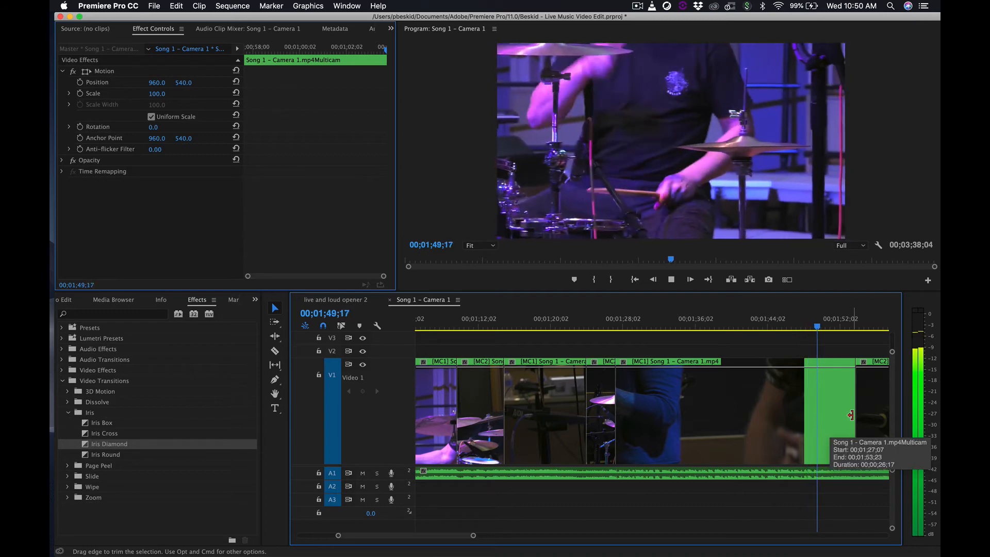
{"action": "left_click_drag", "start_coordinate": [851, 415], "coordinate": [820, 416]}
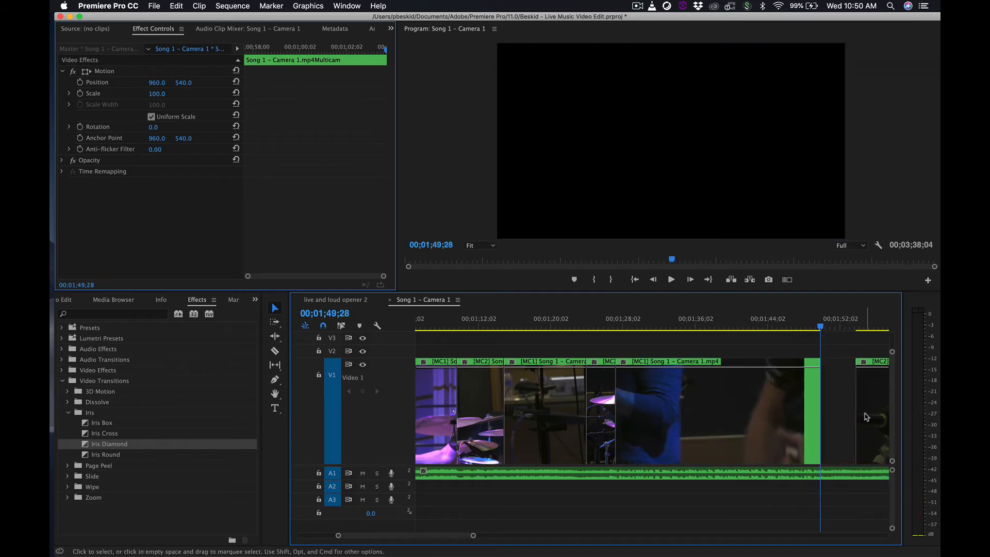
{"action": "left_click", "coordinate": [843, 414]}
{"action": "key", "text": "Delete"}
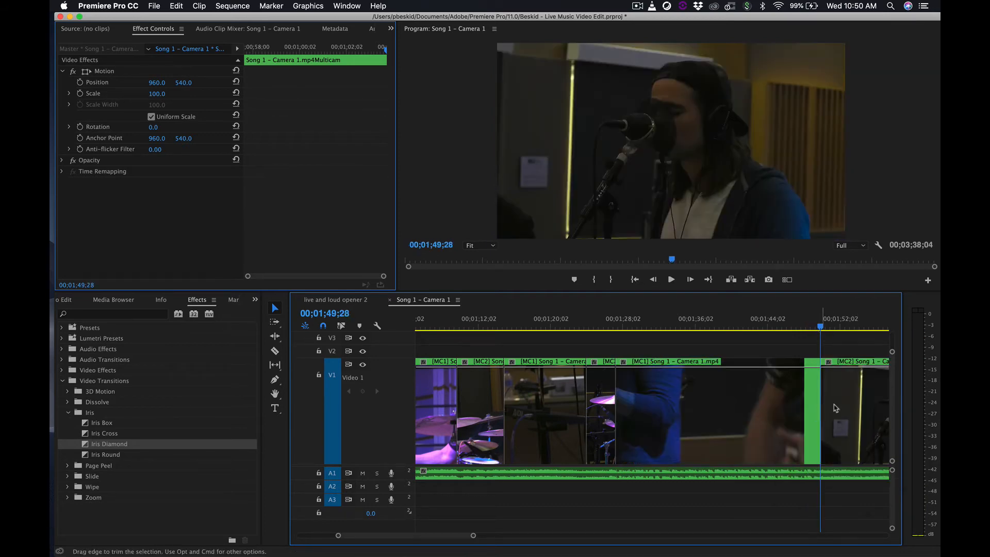
Play the singer's shot on to 00;01;58;15, then return the playhead to the sequence start and show the whole edit
{"action": "key", "text": "space"}
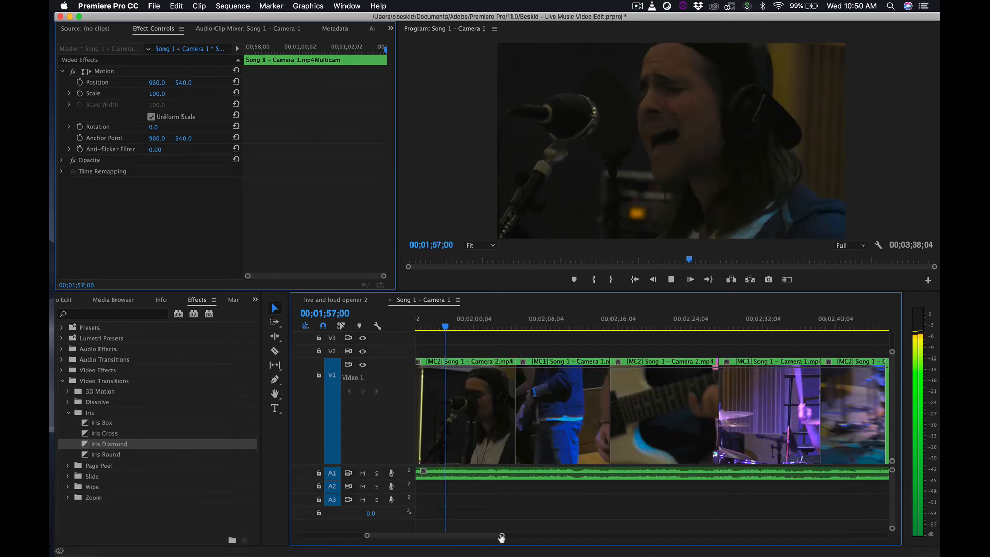
{"action": "left_click_drag", "start_coordinate": [500, 537], "coordinate": [555, 536]}
{"action": "key", "text": "space"}
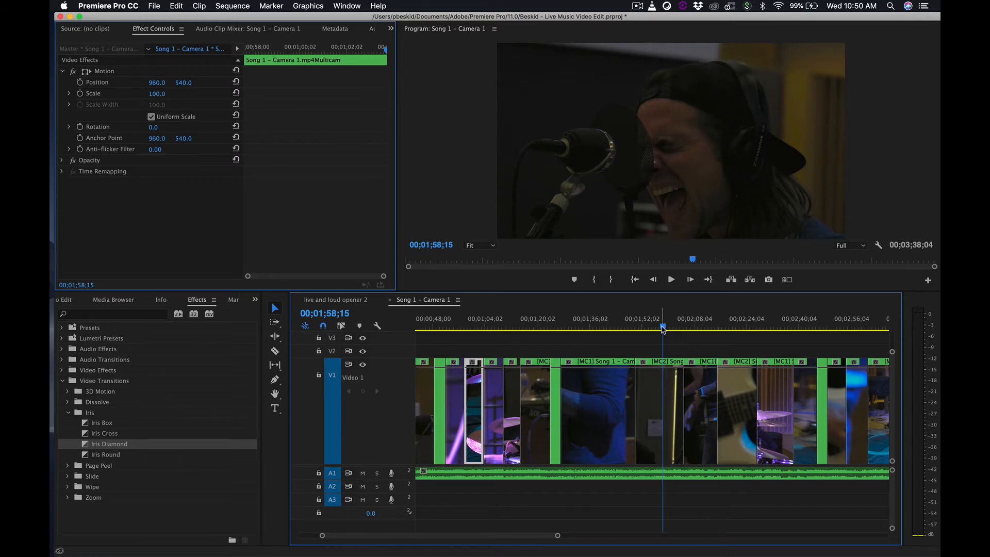
{"action": "left_click_drag", "start_coordinate": [664, 327], "coordinate": [399, 345]}
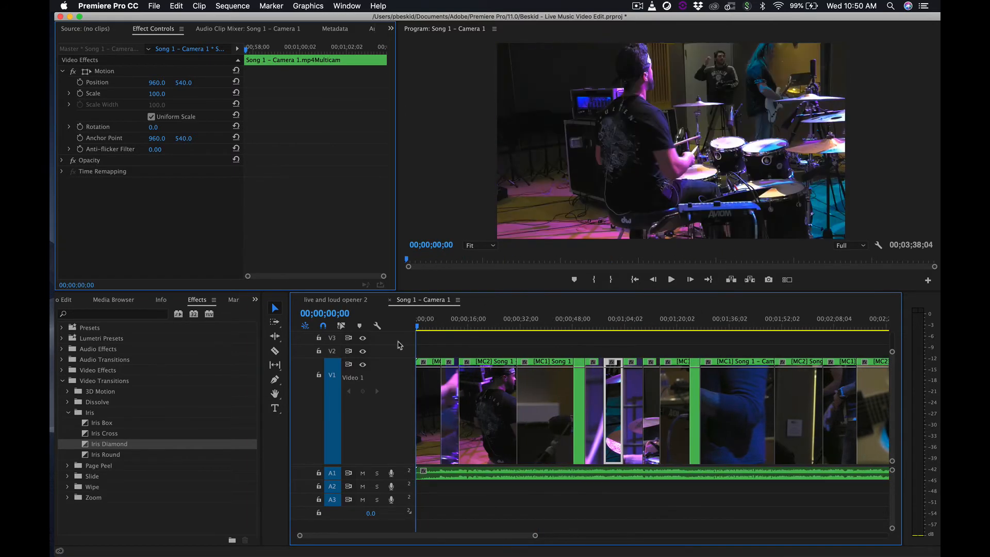
{"action": "left_click_drag", "start_coordinate": [535, 537], "coordinate": [597, 537]}
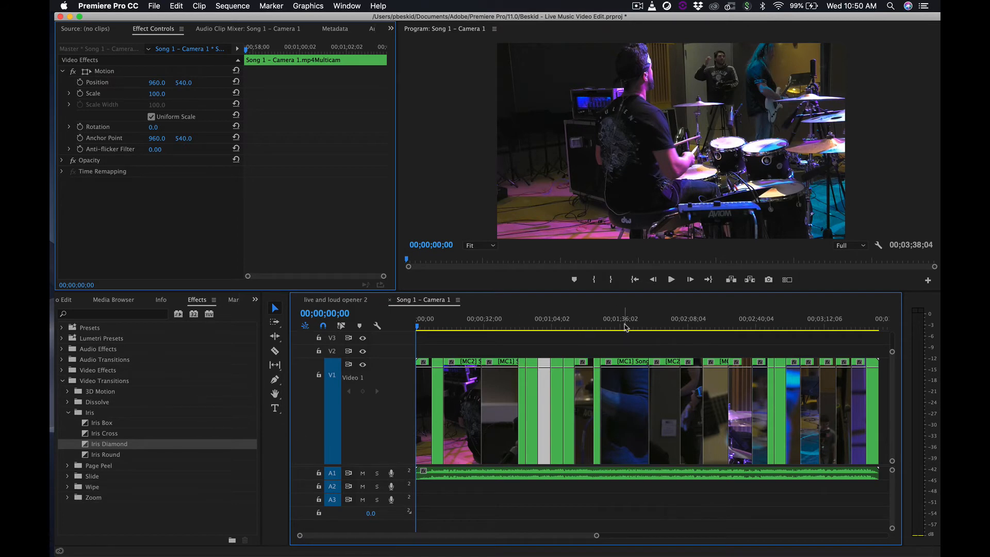
Move the playhead to the singer close-up at 00;01;55;15 and apply the ProcAmp adjustment effect to that Camera 2 clip
{"action": "left_click", "coordinate": [625, 325]}
{"action": "left_click", "coordinate": [648, 325]}
{"action": "left_click", "coordinate": [662, 326]}
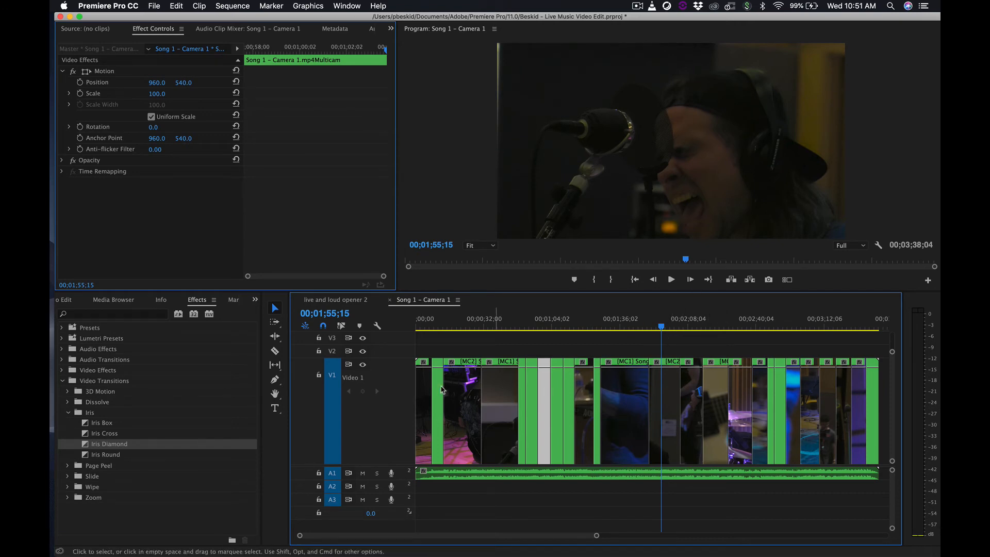
{"action": "left_click", "coordinate": [69, 413]}
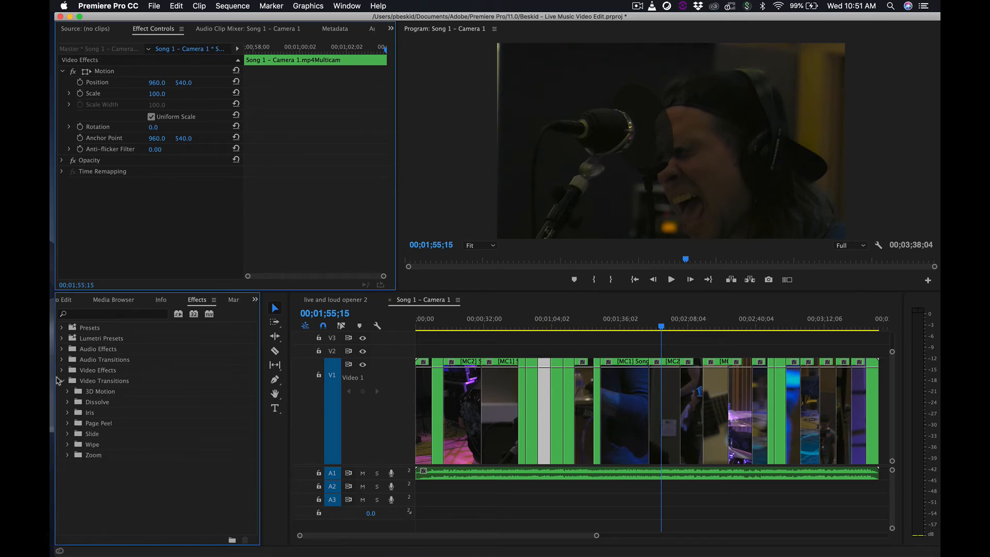
{"action": "left_click", "coordinate": [61, 381]}
{"action": "left_click", "coordinate": [61, 371]}
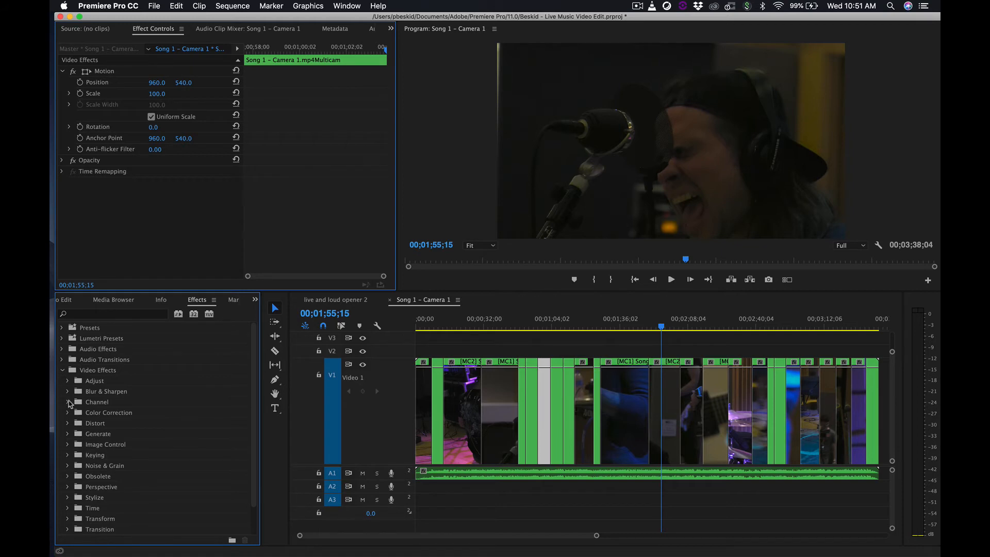
{"action": "left_click", "coordinate": [67, 381]}
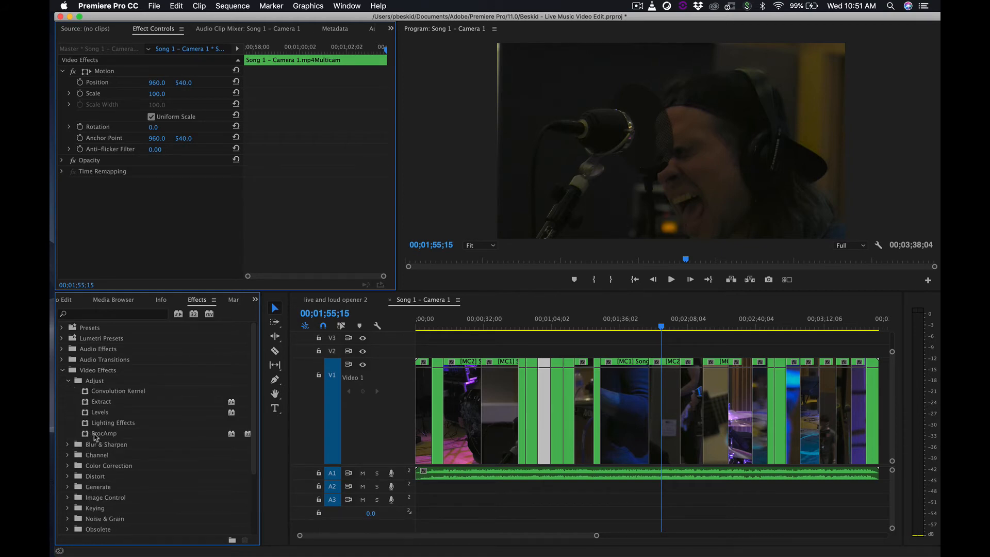
{"action": "left_click", "coordinate": [95, 435]}
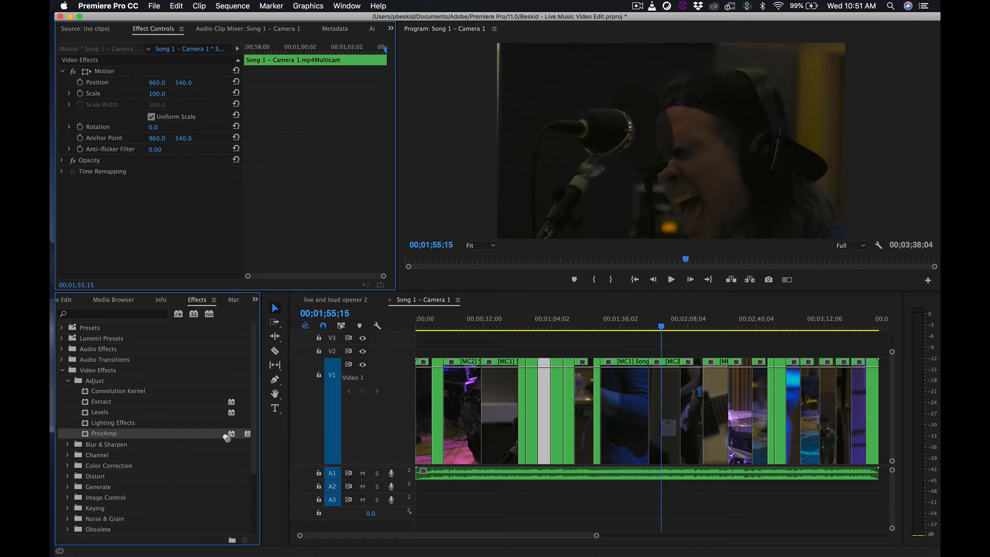
{"action": "left_click_drag", "start_coordinate": [226, 438], "coordinate": [659, 443]}
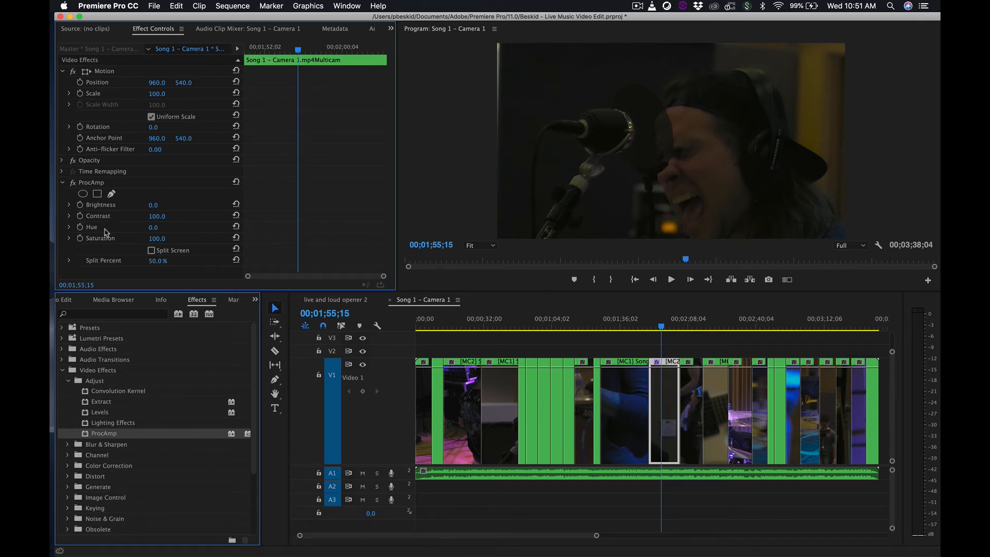
Set the singer clip's ProcAmp saturation to 0, play through its closing cut and return the playhead to 00;02;00;09
{"action": "left_click_drag", "start_coordinate": [157, 239], "coordinate": [109, 239]}
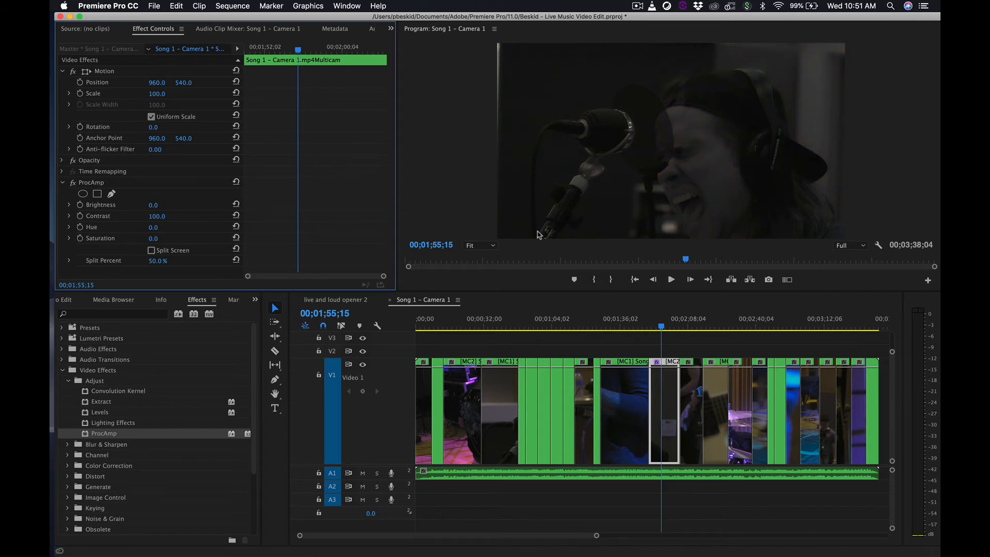
{"action": "key", "text": "space"}
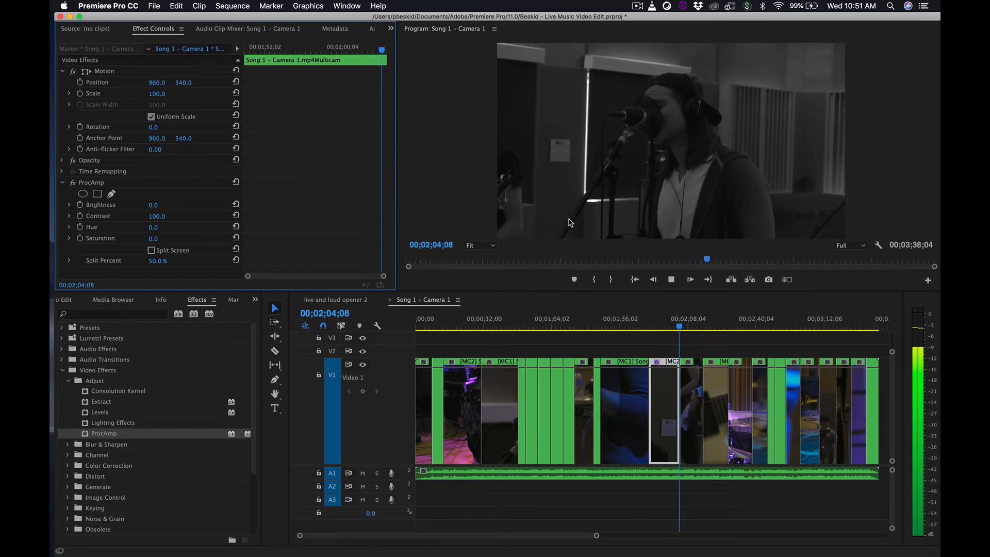
{"action": "key", "text": "space"}
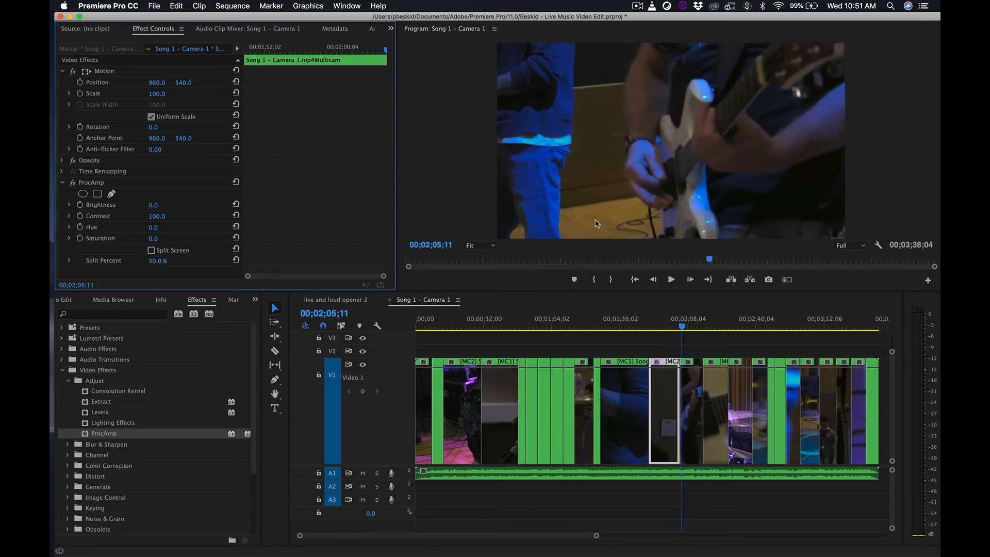
{"action": "left_click", "coordinate": [671, 327]}
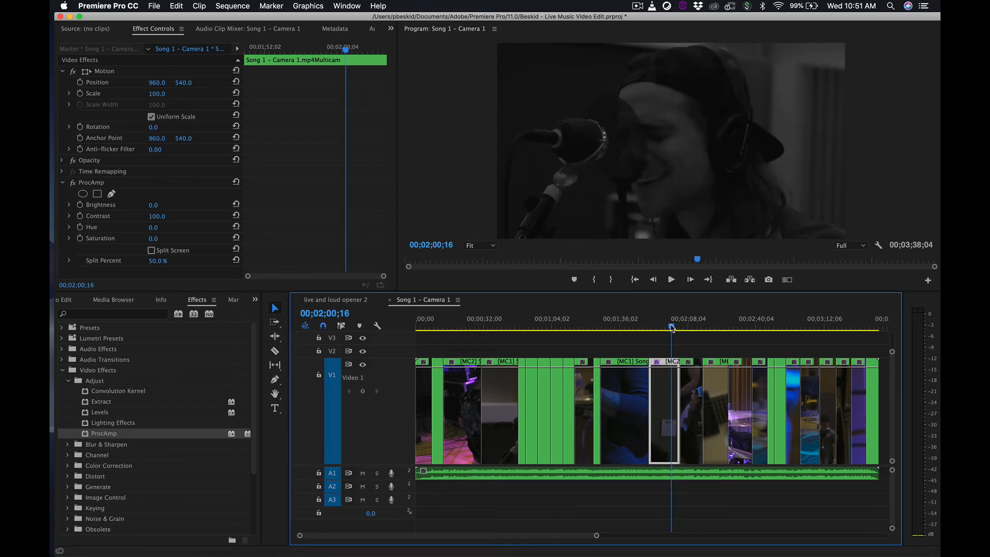
{"action": "left_click_drag", "start_coordinate": [671, 325], "coordinate": [671, 325]}
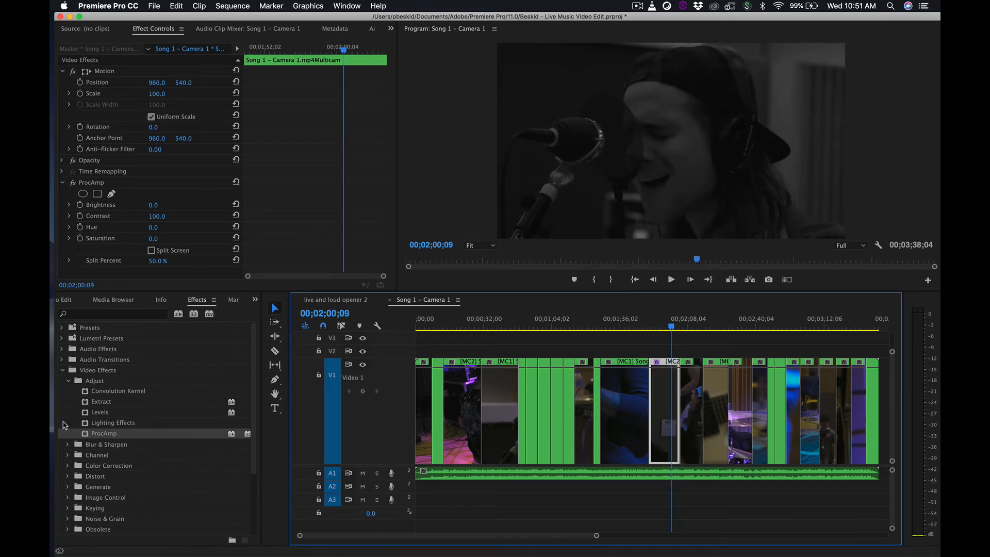
Apply the Iris Diamond video transition to the cut at the end of the black-and-white singer clip
{"action": "left_click", "coordinate": [68, 381]}
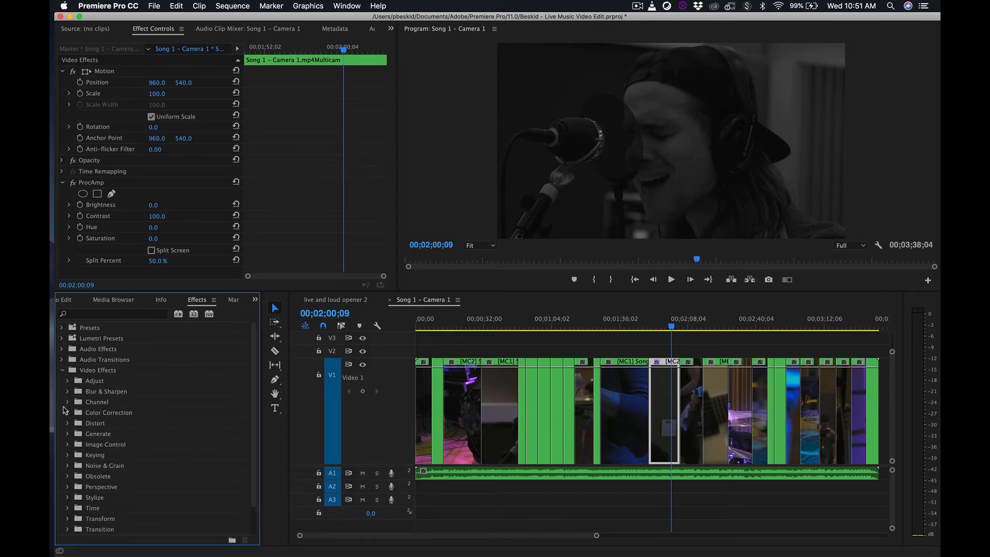
{"action": "scroll", "coordinate": [70, 423], "scroll_direction": "down", "scroll_amount": 3}
{"action": "left_click", "coordinate": [62, 530]}
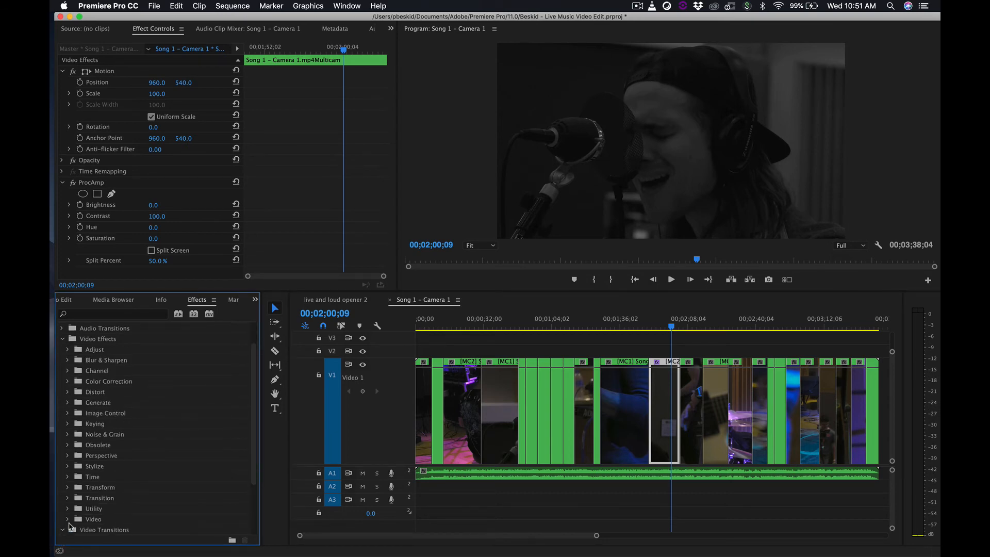
{"action": "scroll", "coordinate": [124, 480], "scroll_direction": "down", "scroll_amount": 5}
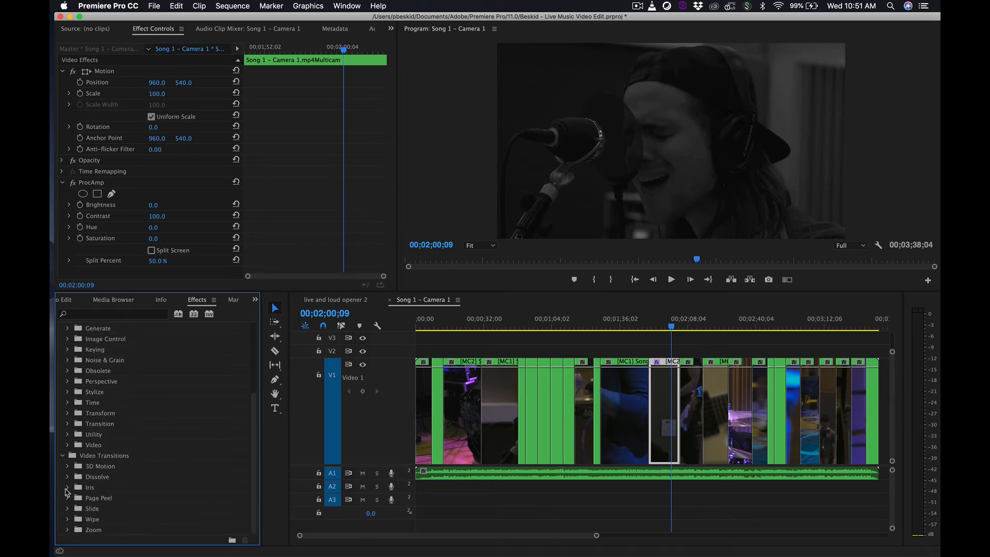
{"action": "left_click", "coordinate": [67, 488]}
{"action": "scroll", "coordinate": [158, 500], "scroll_direction": "down", "scroll_amount": 2}
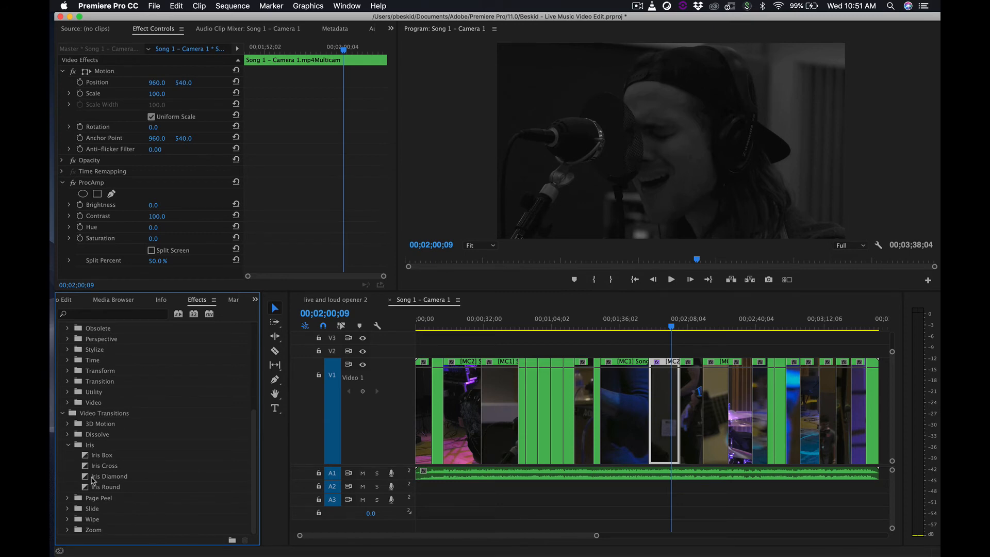
{"action": "left_click_drag", "start_coordinate": [94, 480], "coordinate": [678, 423]}
Play through the Iris Diamond transition to 00;02;11;18, scrub back into the singer clip and return to the sequence start
{"action": "key", "text": "space"}
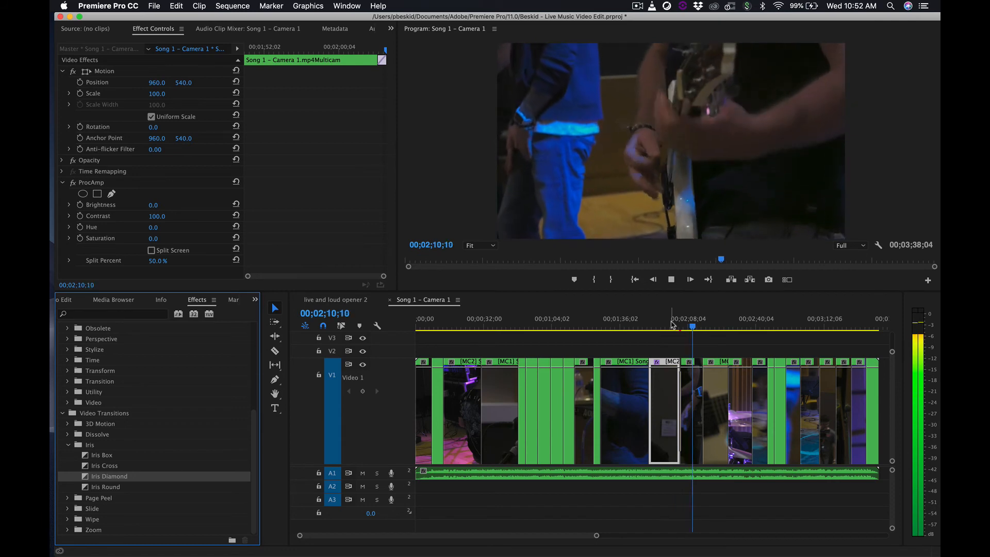
{"action": "key", "text": "space"}
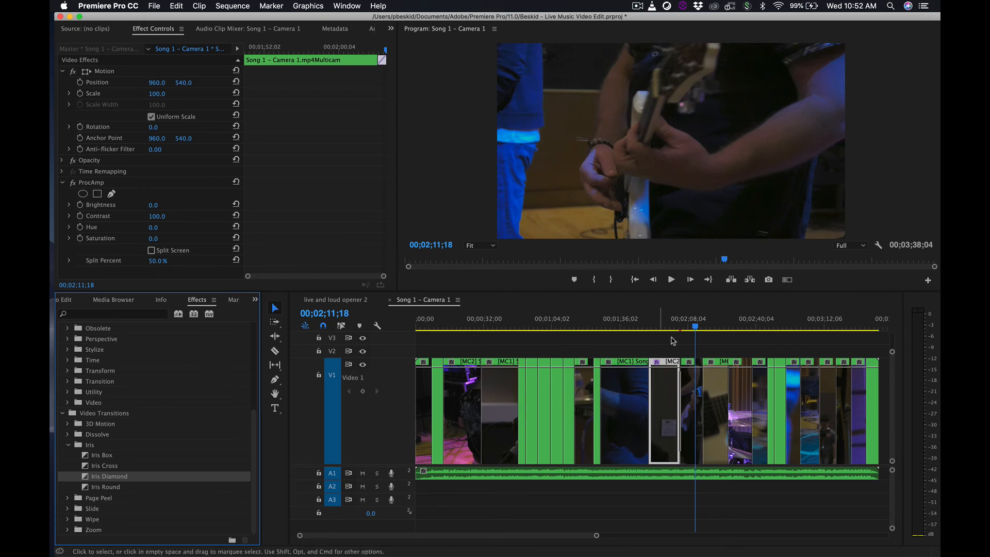
{"action": "left_click_drag", "start_coordinate": [697, 329], "coordinate": [663, 329]}
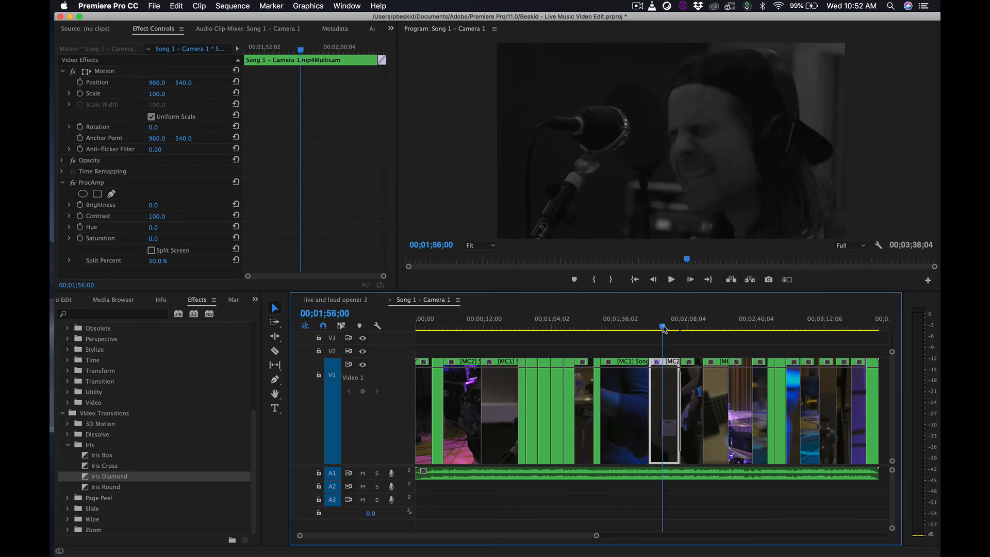
{"action": "key", "text": "Home"}
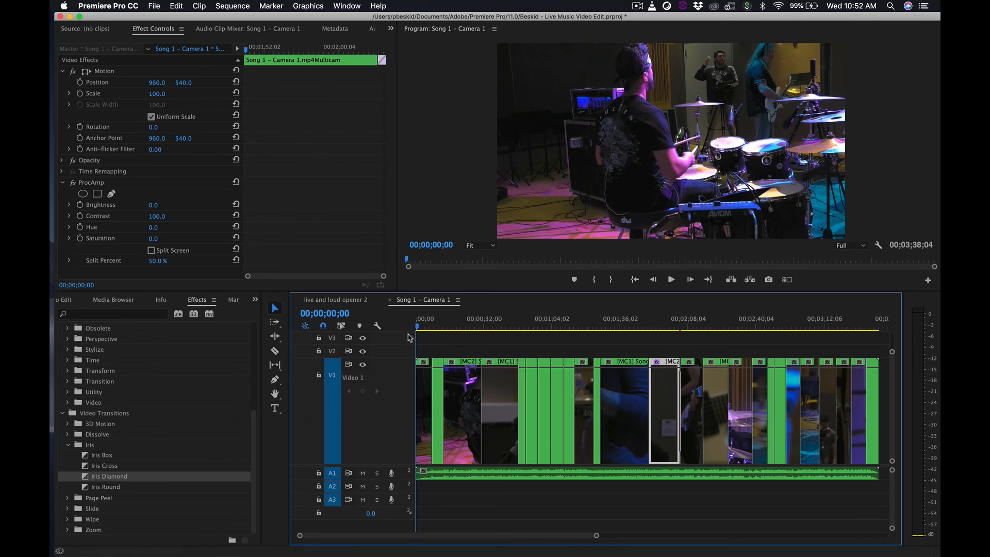
Move the playhead to 00;00;45;04 and apply Cross Dissolve transitions to the consecutive cuts between the short clips just after it
{"action": "left_click", "coordinate": [507, 324]}
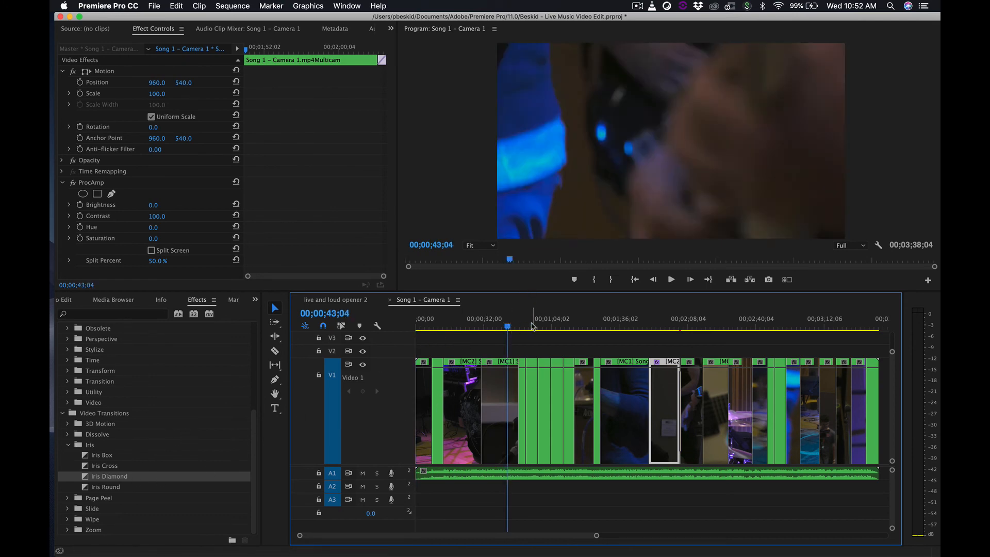
{"action": "mouse_move", "coordinate": [519, 326]}
{"action": "left_mouse_down"}
{"action": "mouse_move", "coordinate": [577, 326]}
{"action": "mouse_move", "coordinate": [513, 326]}
{"action": "left_mouse_up"}
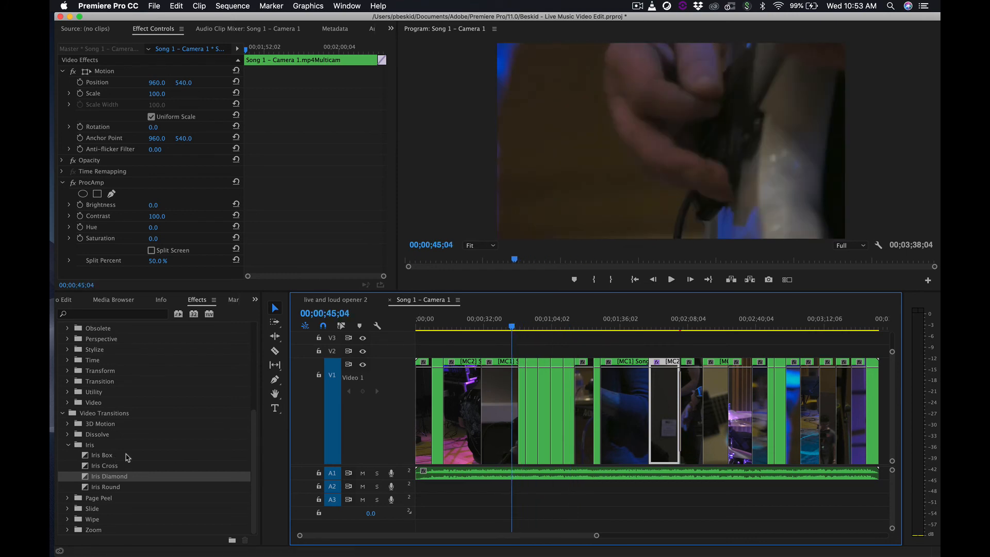
{"action": "left_click", "coordinate": [68, 436]}
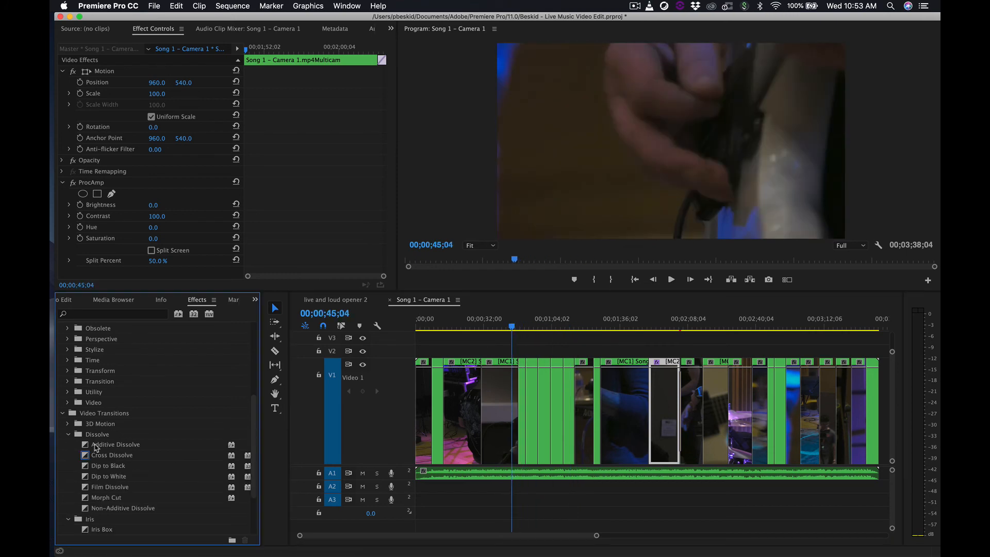
{"action": "left_click_drag", "start_coordinate": [103, 458], "coordinate": [504, 425]}
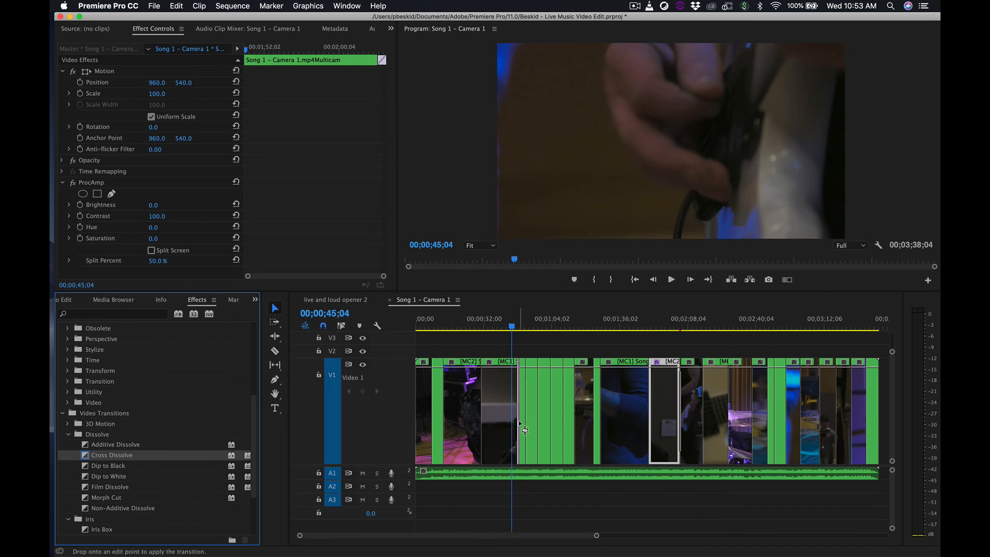
{"action": "left_click_drag", "start_coordinate": [107, 457], "coordinate": [526, 424]}
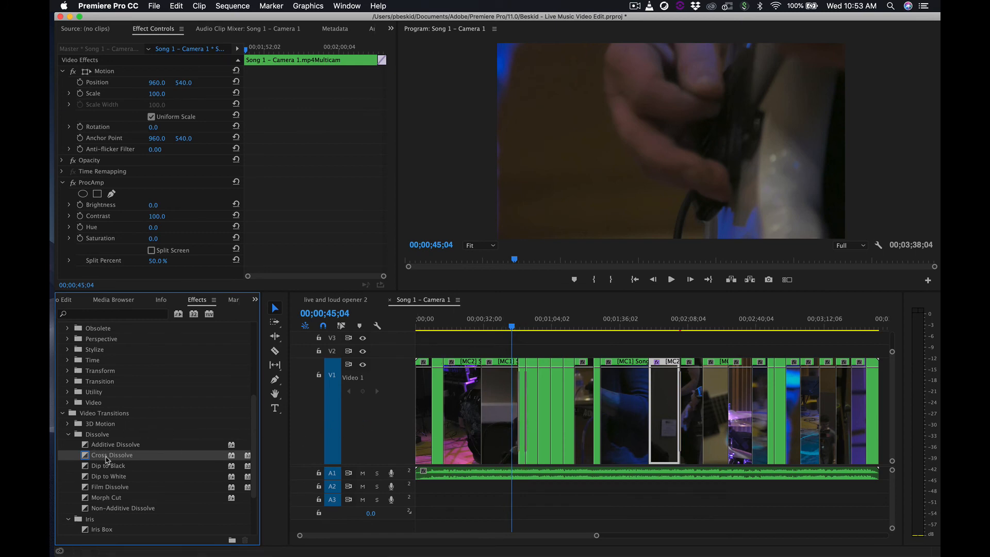
{"action": "left_click_drag", "start_coordinate": [106, 458], "coordinate": [539, 453]}
{"action": "left_click_drag", "start_coordinate": [134, 458], "coordinate": [555, 458]}
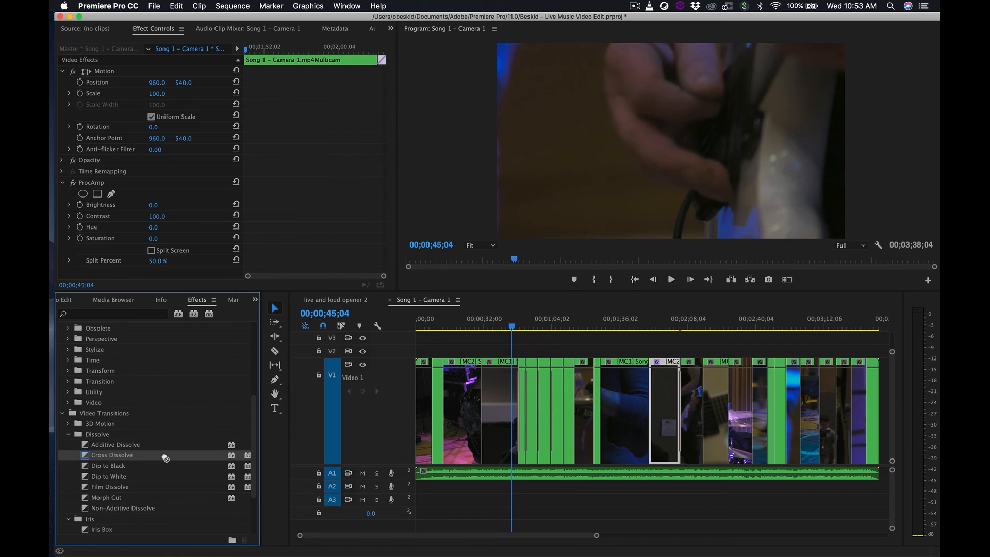
{"action": "left_click_drag", "start_coordinate": [165, 458], "coordinate": [568, 459]}
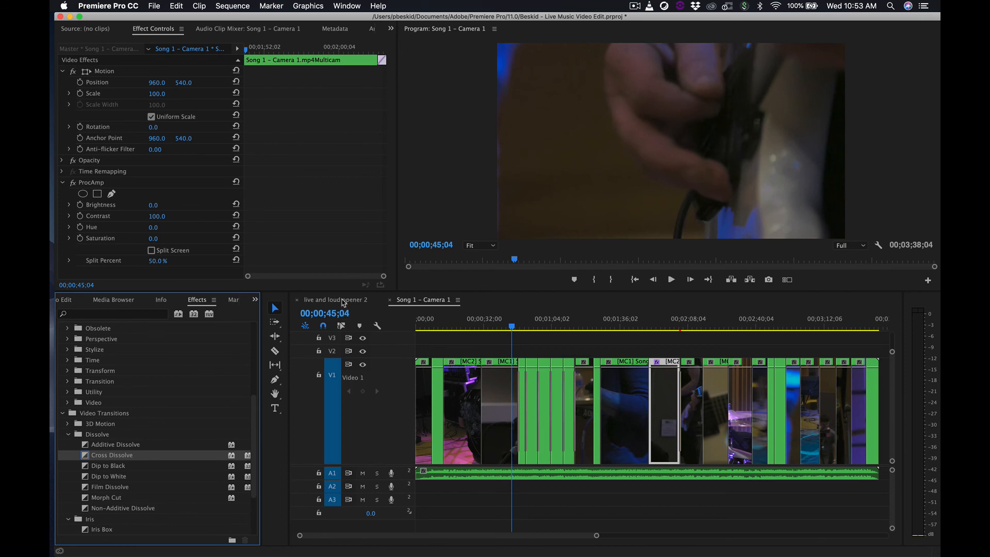
Open the live and loud opener 2 sequence and review the nested Song 1 edit through its dissolves, stopping at 00;01;14;27
{"action": "left_click", "coordinate": [343, 301]}
{"action": "left_click", "coordinate": [568, 327]}
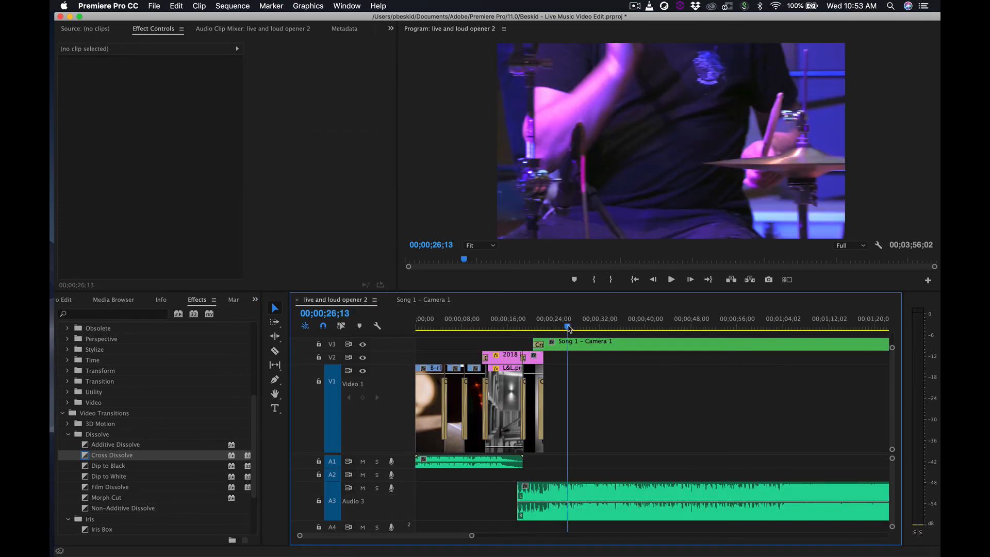
{"action": "mouse_move", "coordinate": [567, 328]}
{"action": "left_mouse_down"}
{"action": "mouse_move", "coordinate": [593, 330]}
{"action": "mouse_move", "coordinate": [561, 332]}
{"action": "left_mouse_up"}
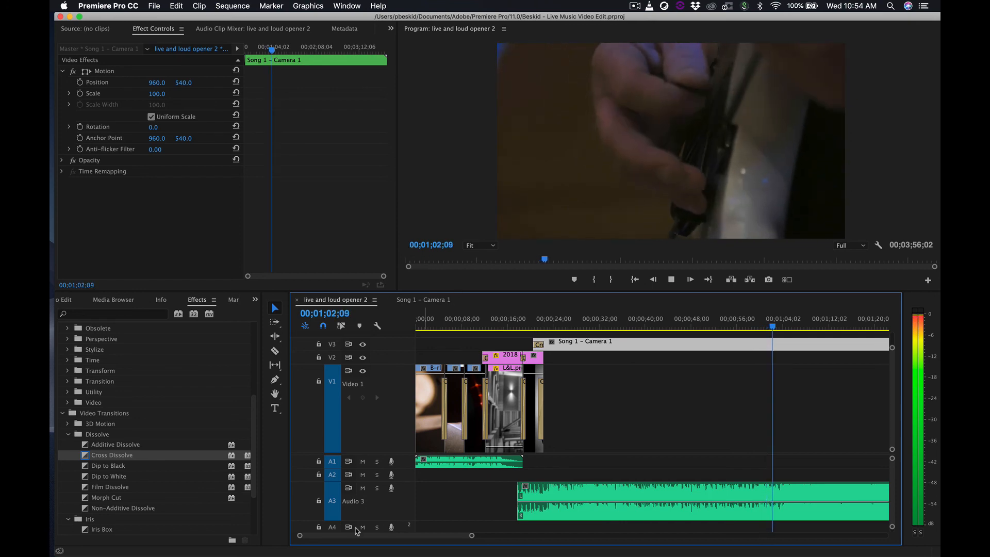
{"action": "left_click_drag", "start_coordinate": [417, 539], "coordinate": [437, 540]}
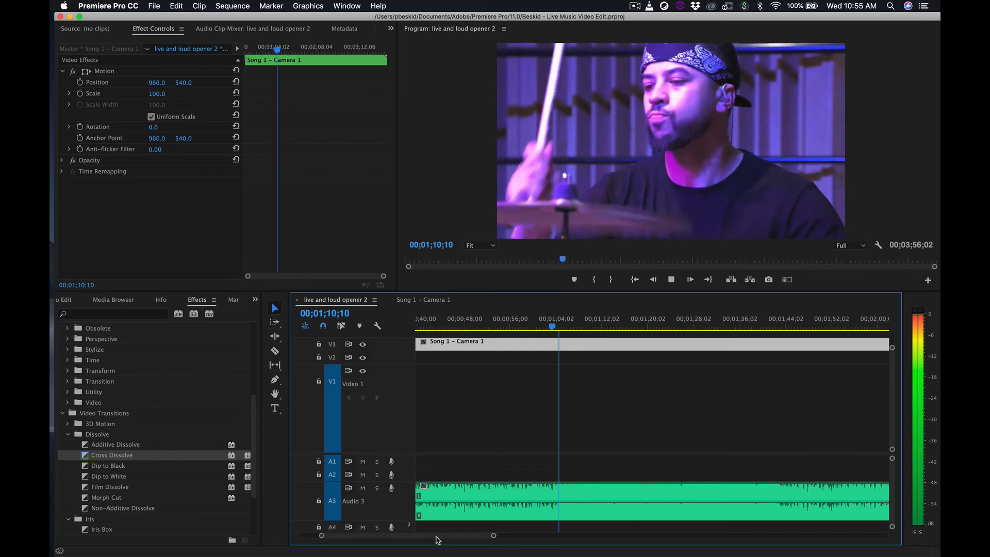
{"action": "left_click_drag", "start_coordinate": [437, 537], "coordinate": [446, 537]}
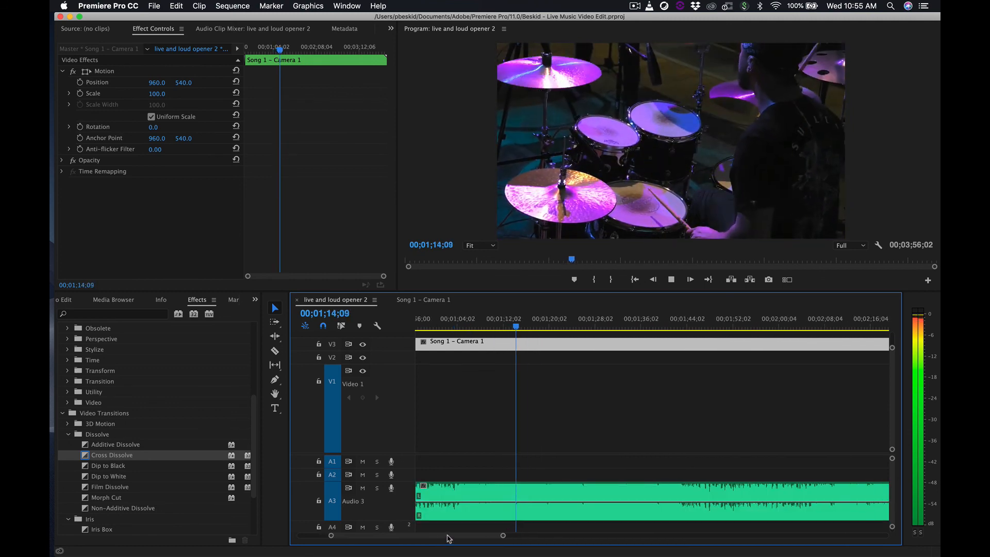
{"action": "key", "text": "space"}
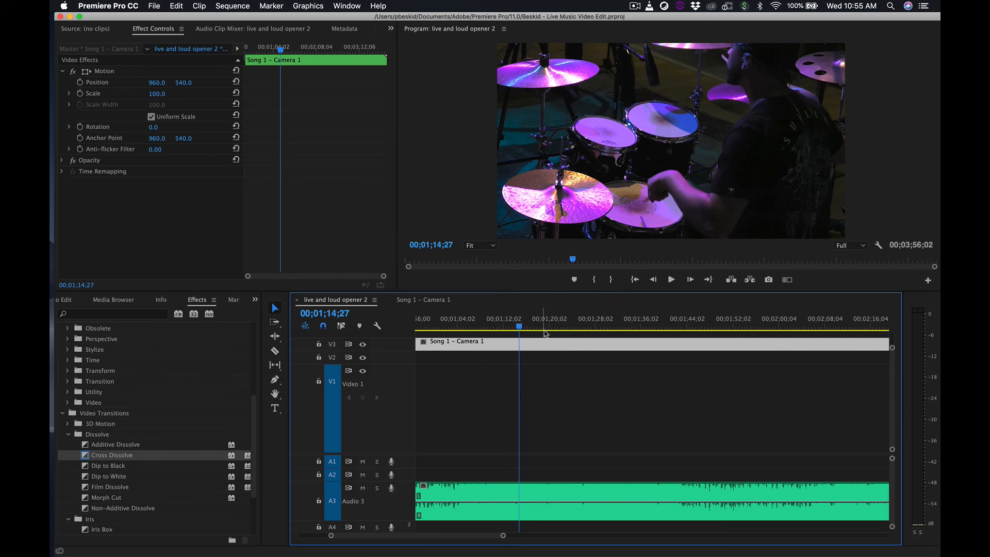
Return to the Song 1 - Camera 1 sequence and widen the timeline view beyond the end of the edit
{"action": "left_click", "coordinate": [434, 301]}
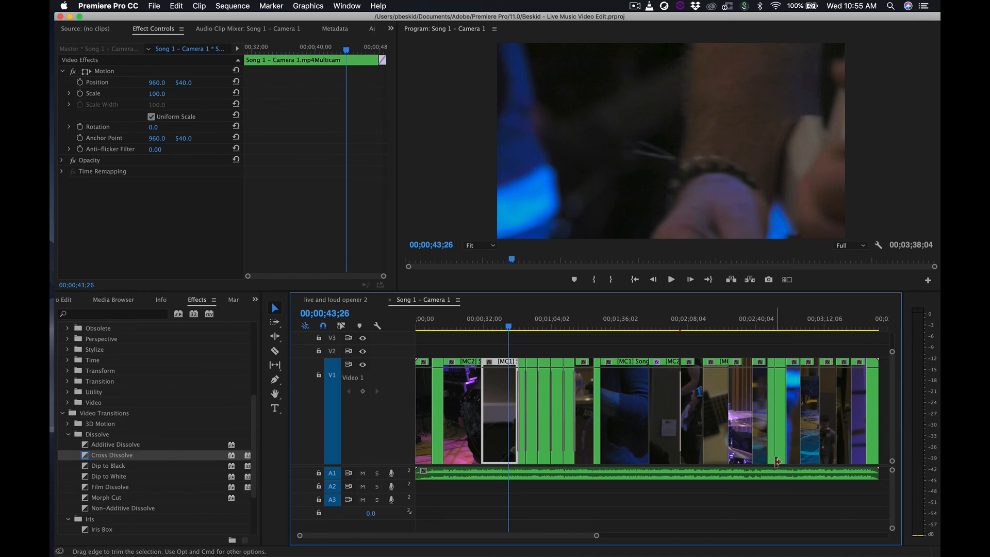
{"action": "left_click_drag", "start_coordinate": [596, 536], "coordinate": [664, 538]}
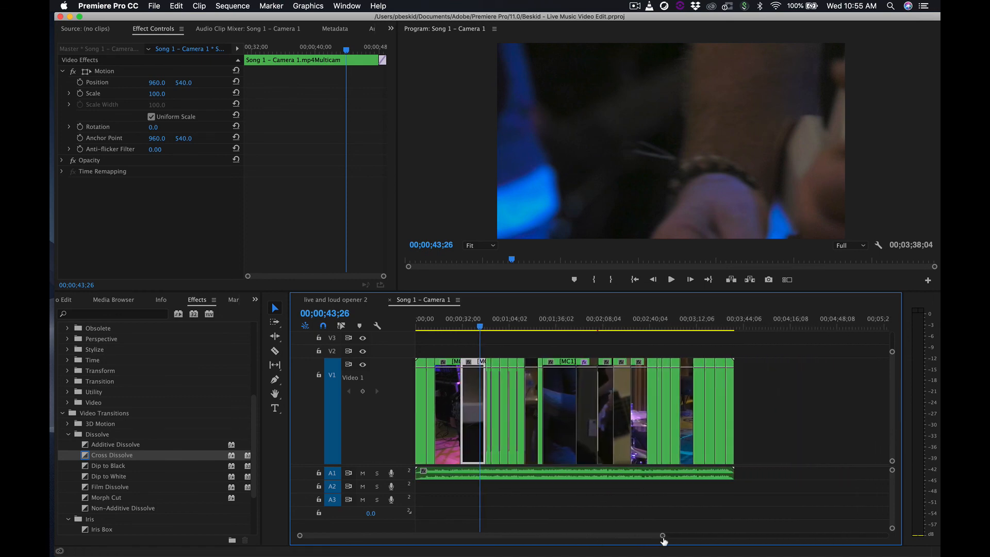